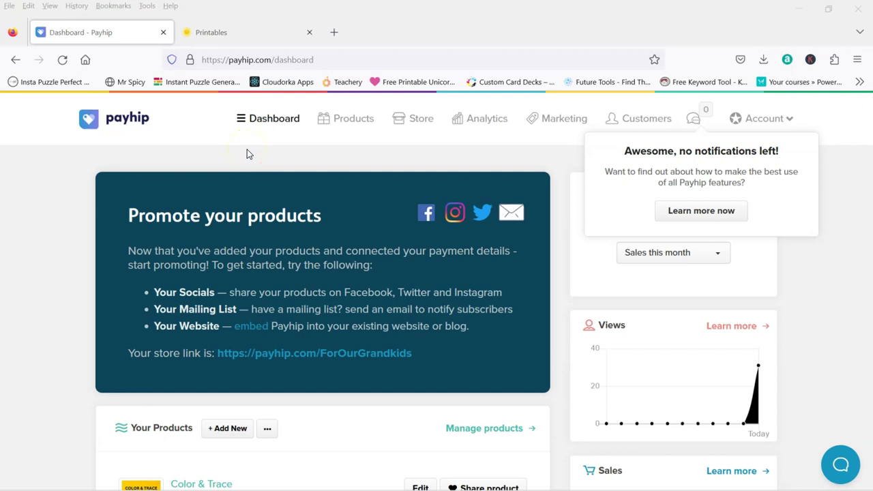
- Dismiss the notifications popup and launch the store builder from the Store settings page
click(819, 169)
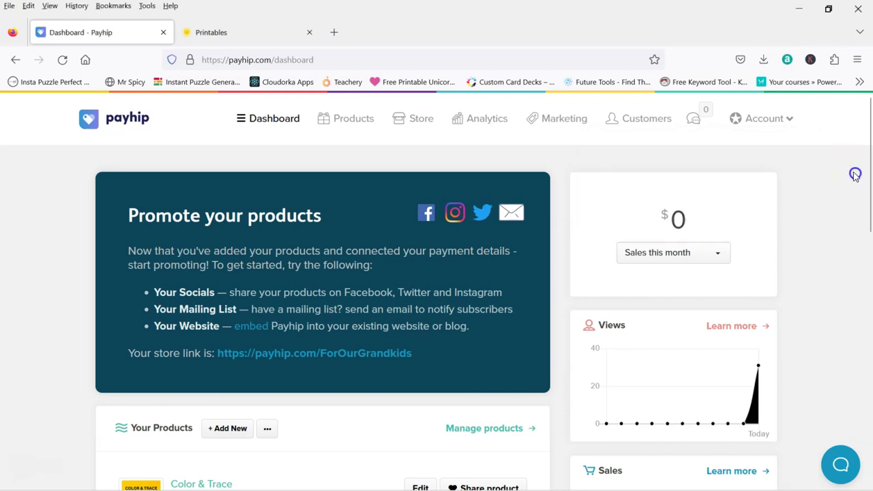
click(424, 121)
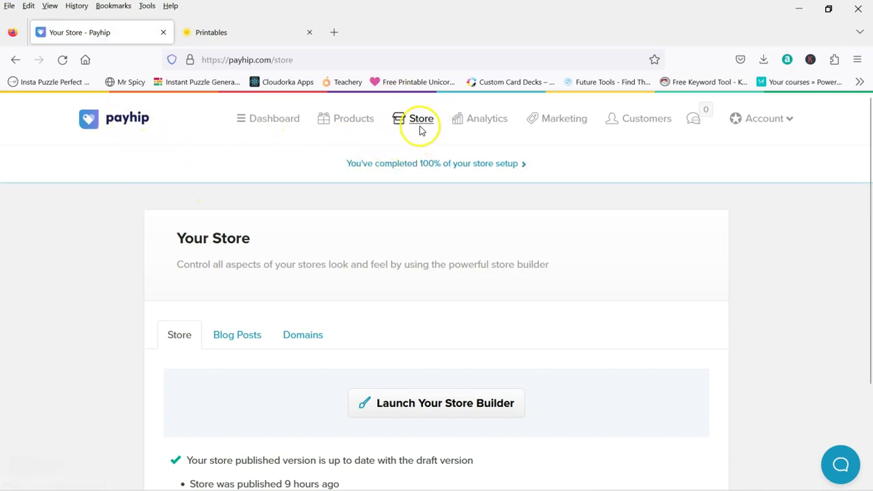
scroll(437, 326, down, 3)
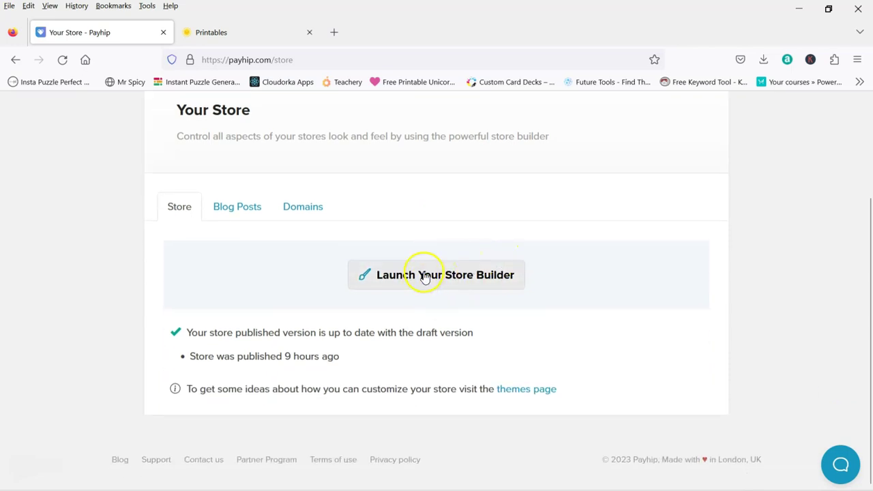
click(424, 276)
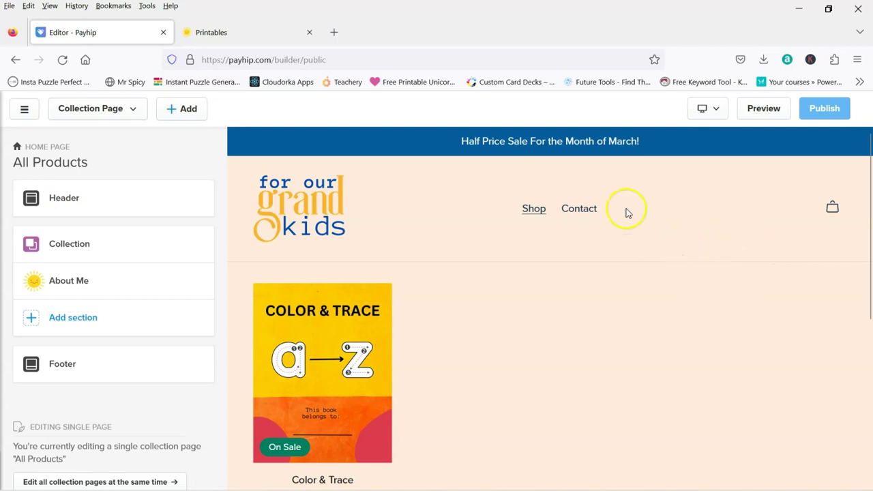
click(104, 112)
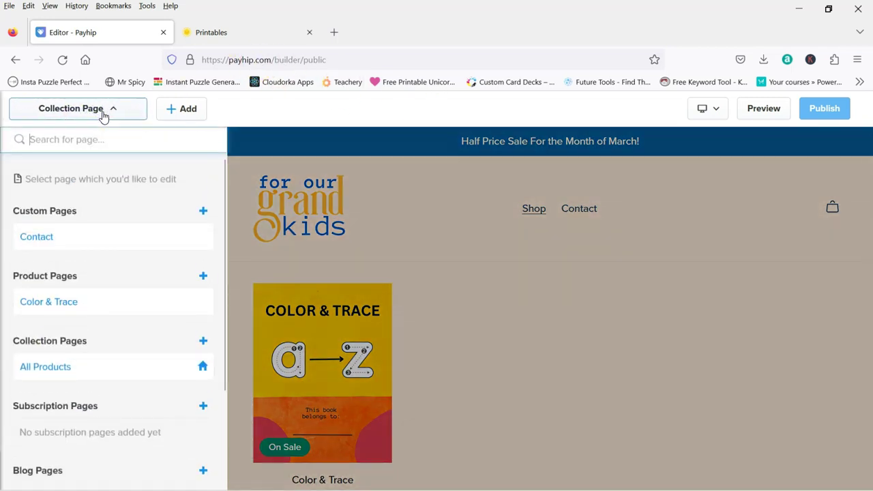
click(25, 236)
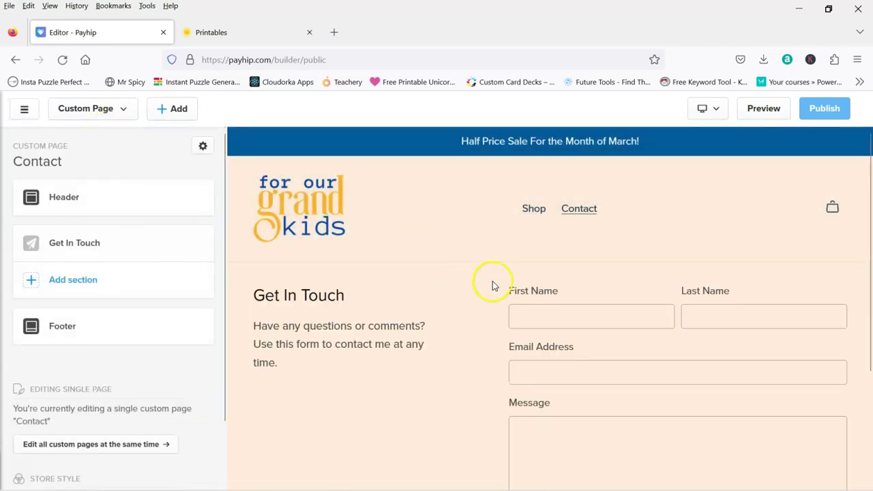
click(113, 112)
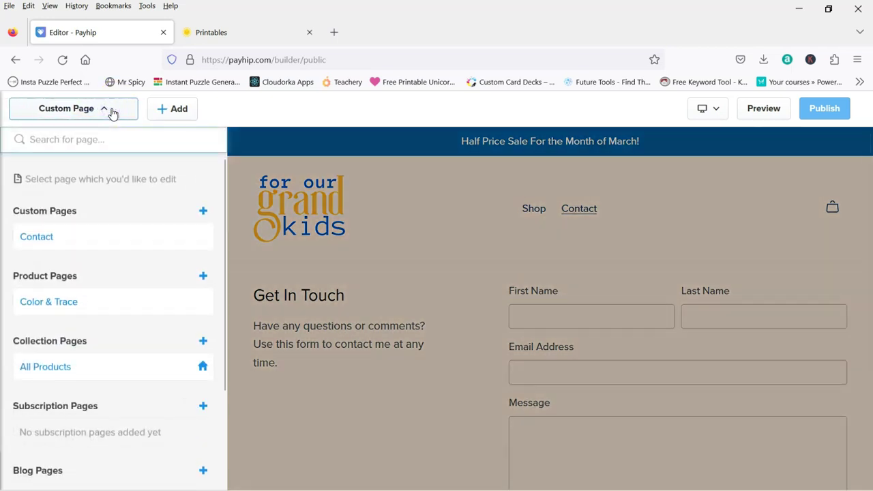
click(50, 367)
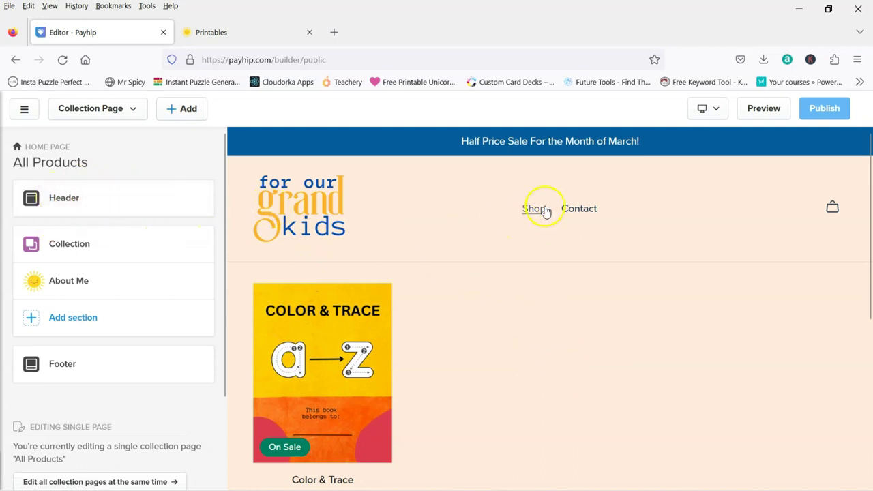
click(330, 209)
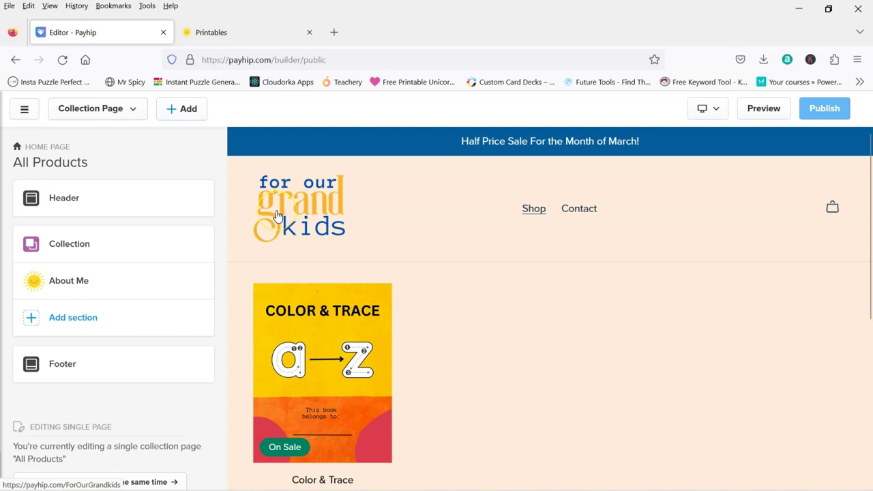
- Set the header's store logo height to 120px
click(58, 198)
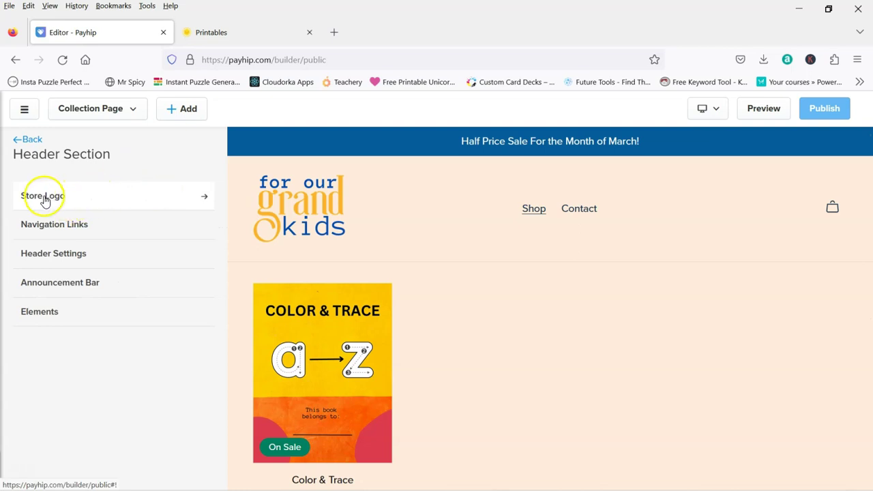
click(43, 198)
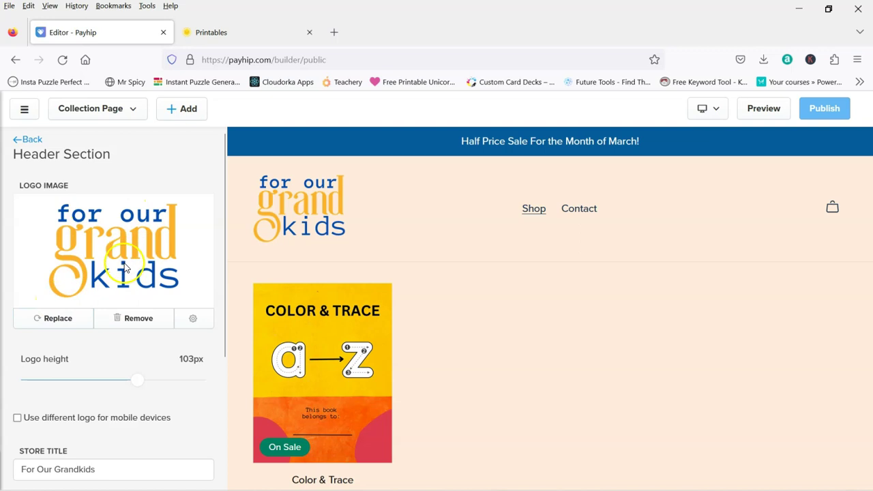
scroll(158, 390, down, 2)
scroll(135, 315, up, 2)
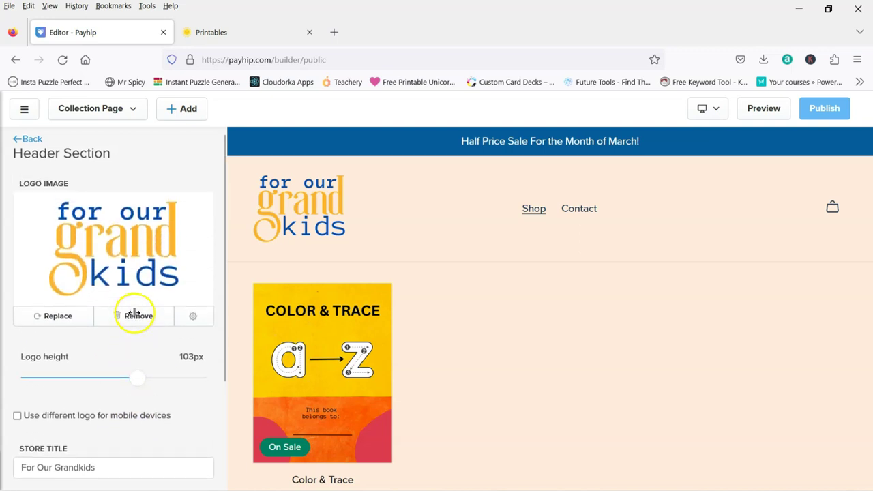
drag(133, 382, 198, 380)
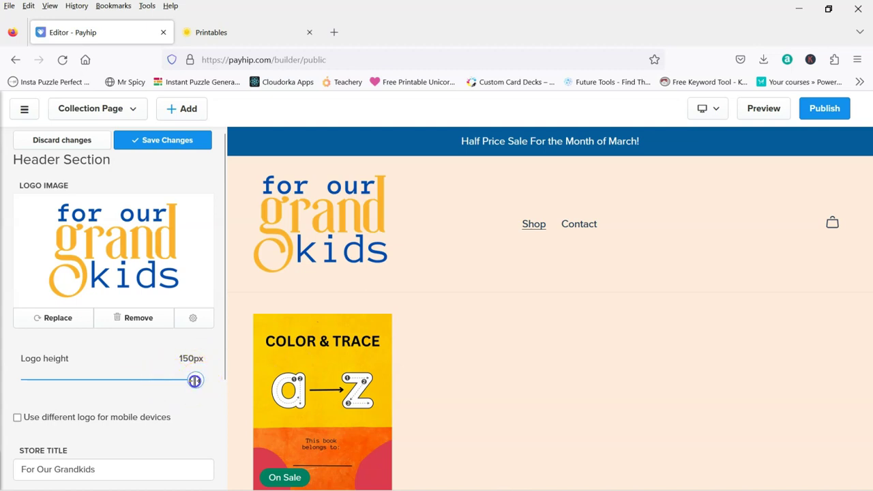
click(53, 384)
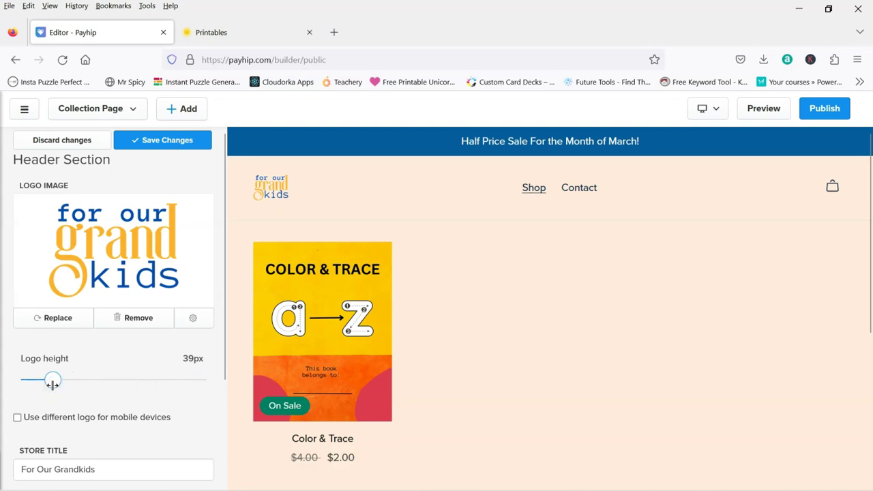
drag(121, 384, 162, 378)
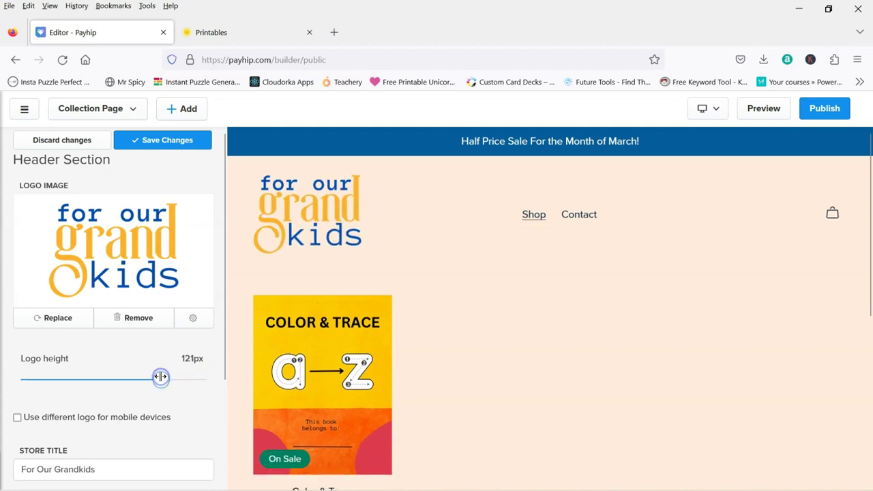
click(193, 359)
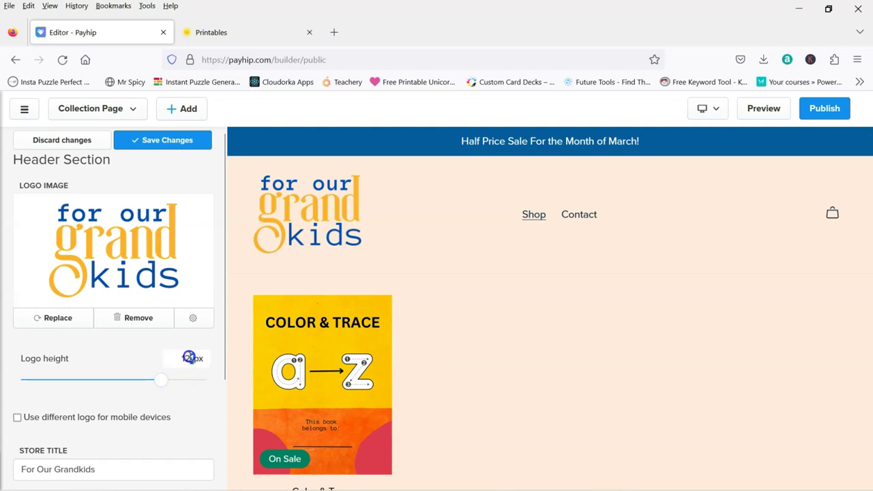
click(198, 381)
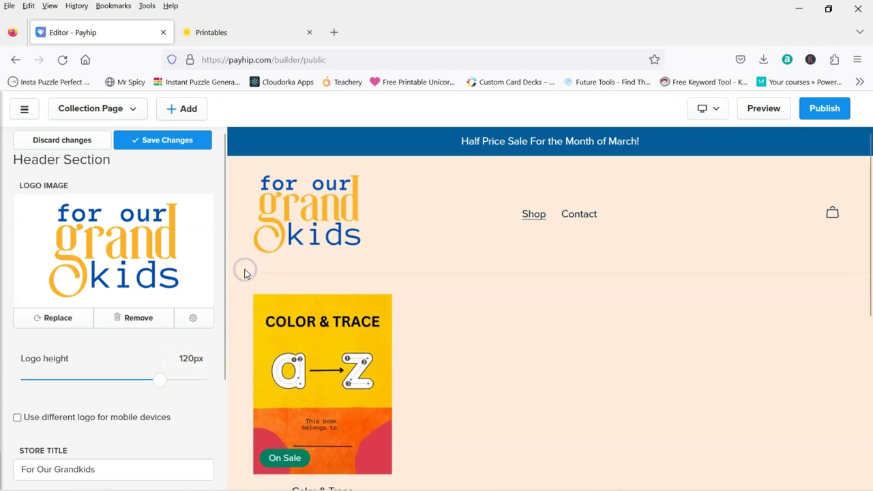
- Choose Stay on page to keep the unsaved edits, then save the store builder changes
scroll(118, 358, down, 2)
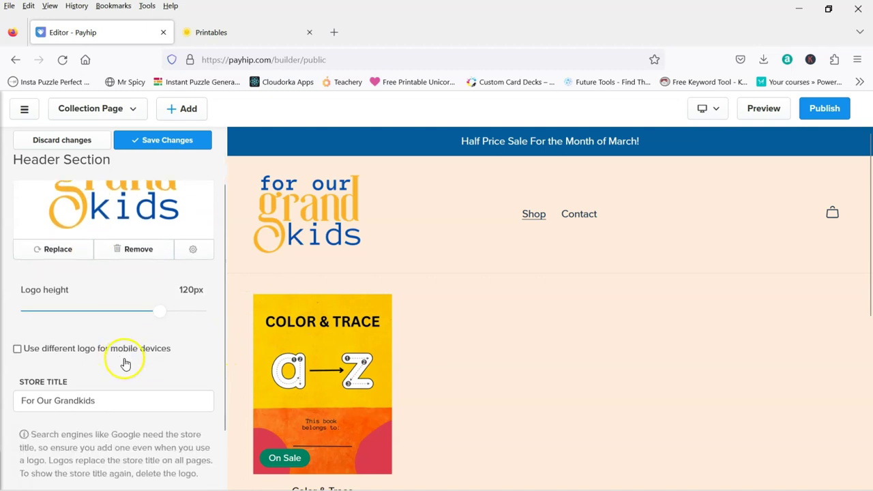
scroll(126, 364, down, 1)
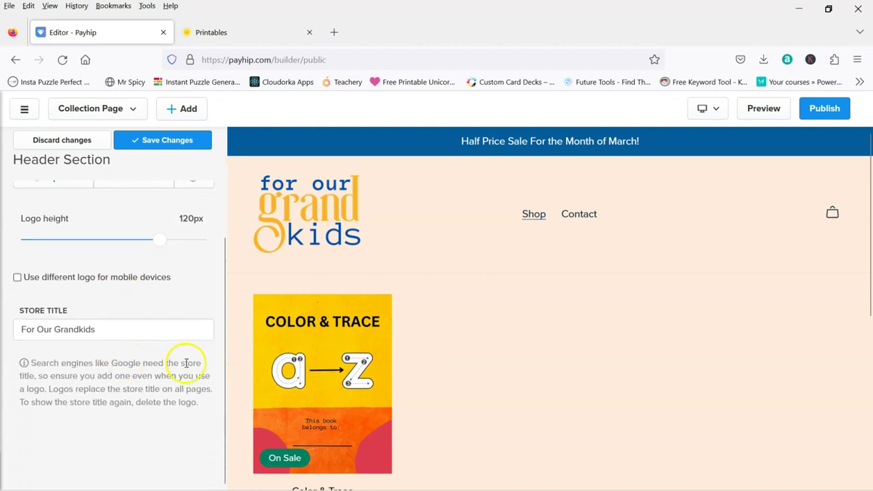
click(575, 217)
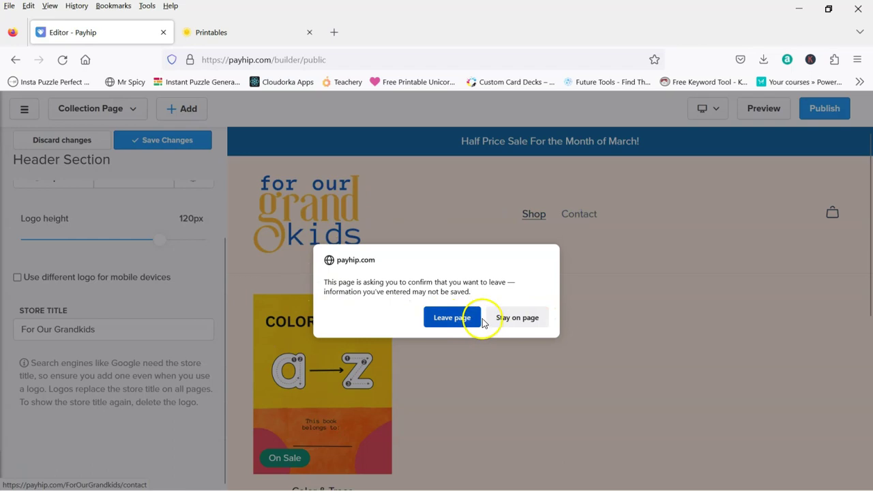
click(512, 320)
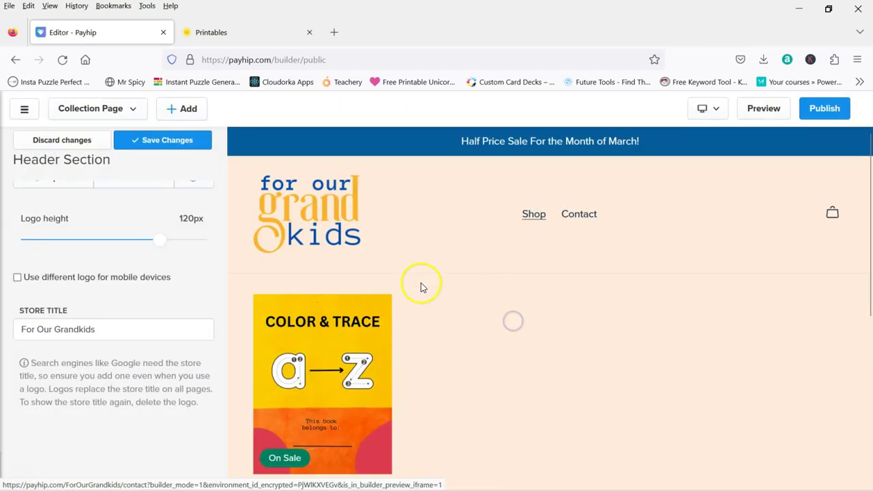
scroll(181, 292, up, 3)
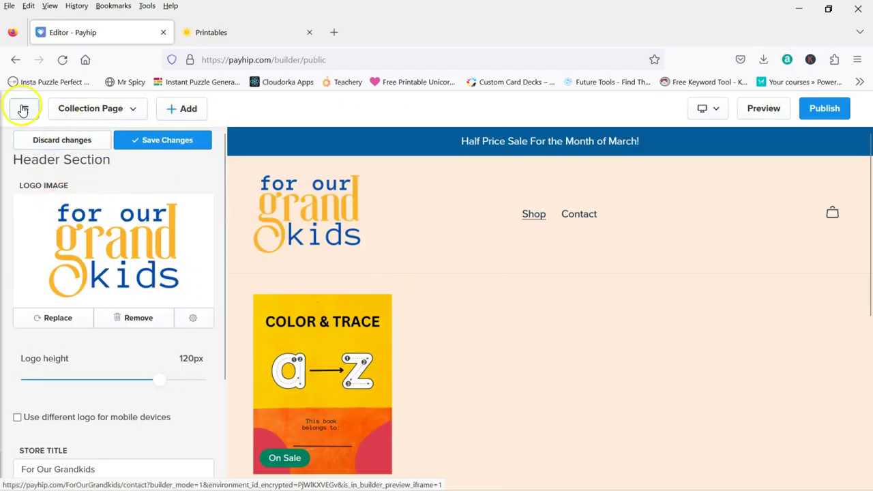
click(158, 143)
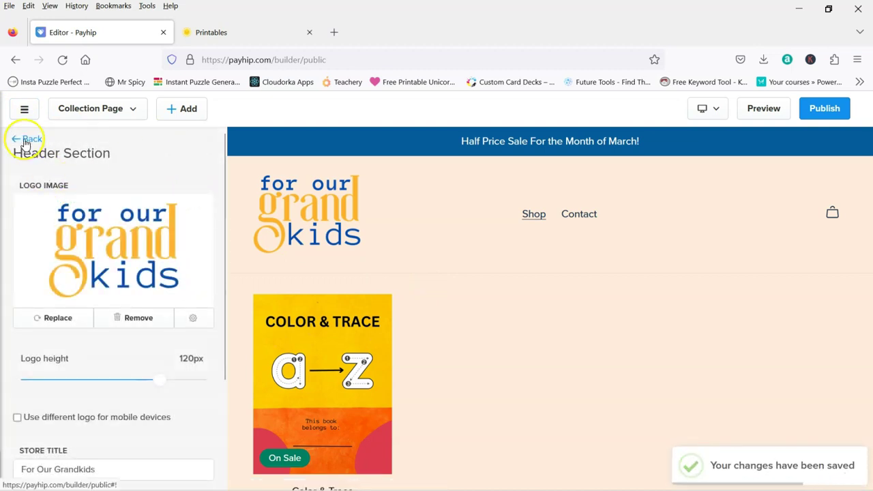
- Review the header navigation links (Shop and Contact), then open the store builder's main menu
click(25, 140)
click(75, 227)
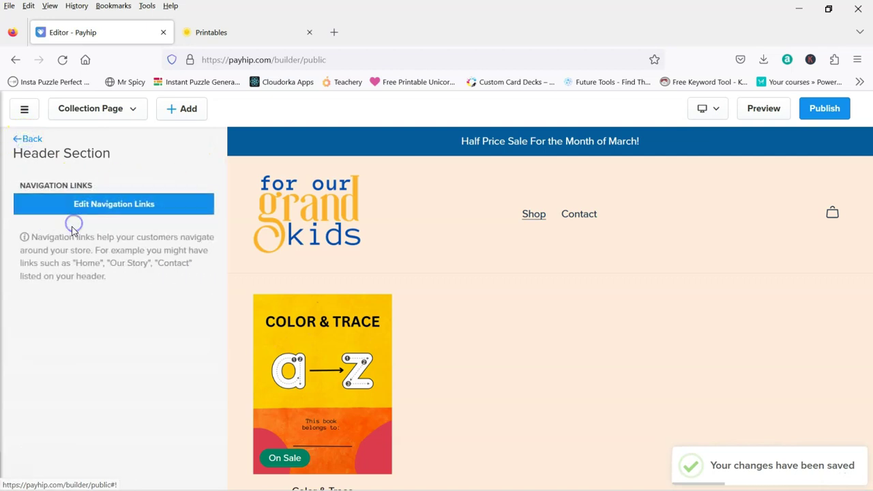
click(125, 210)
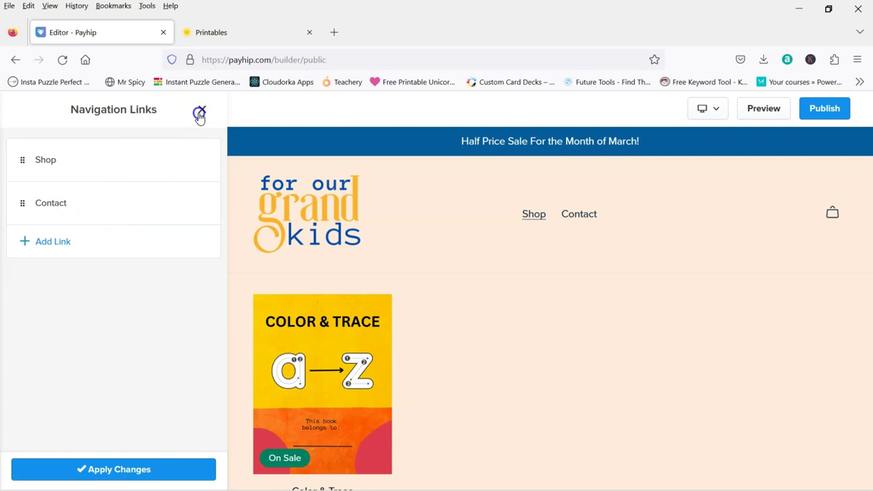
click(199, 113)
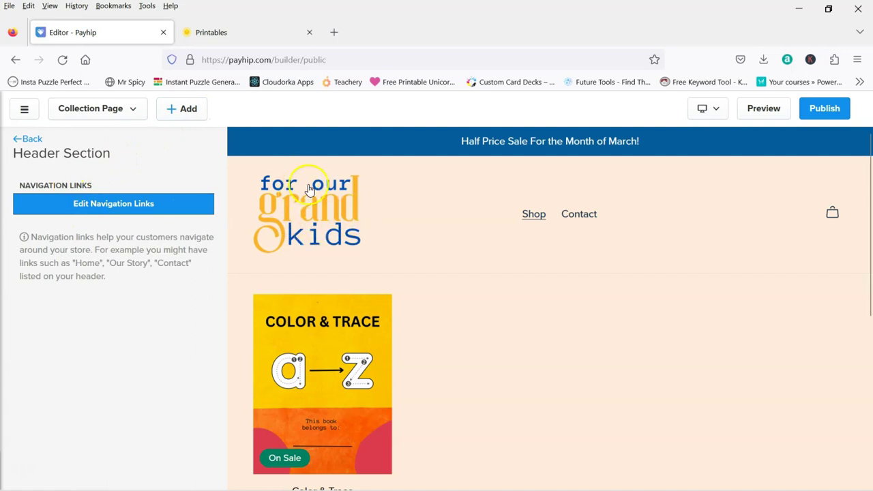
click(328, 226)
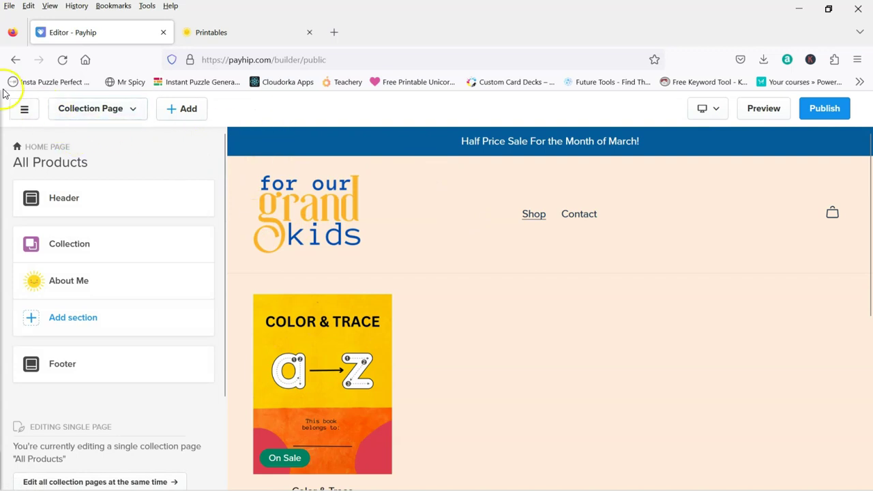
click(25, 107)
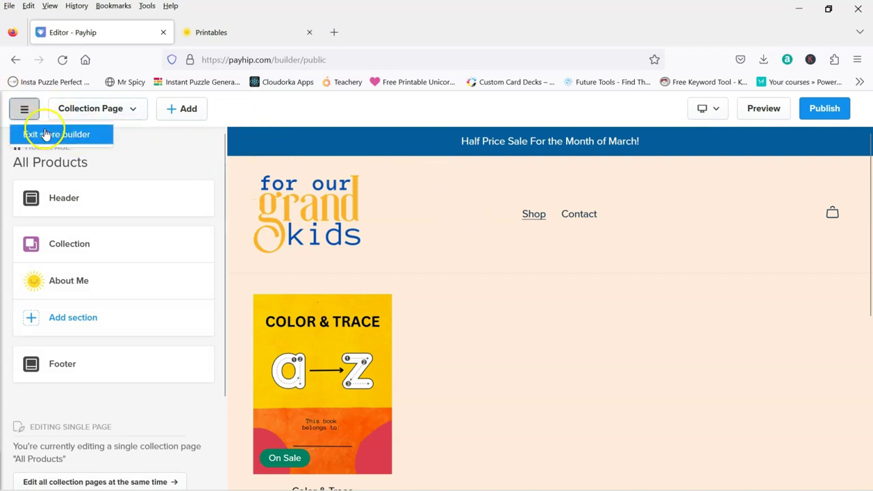
- Exit the store builder and open Share / Embed options for the Color & Trace product
click(43, 134)
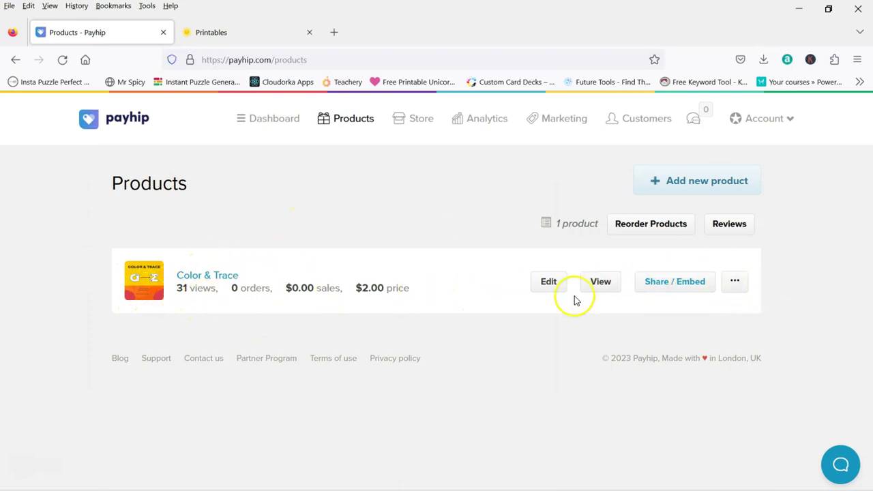
click(667, 282)
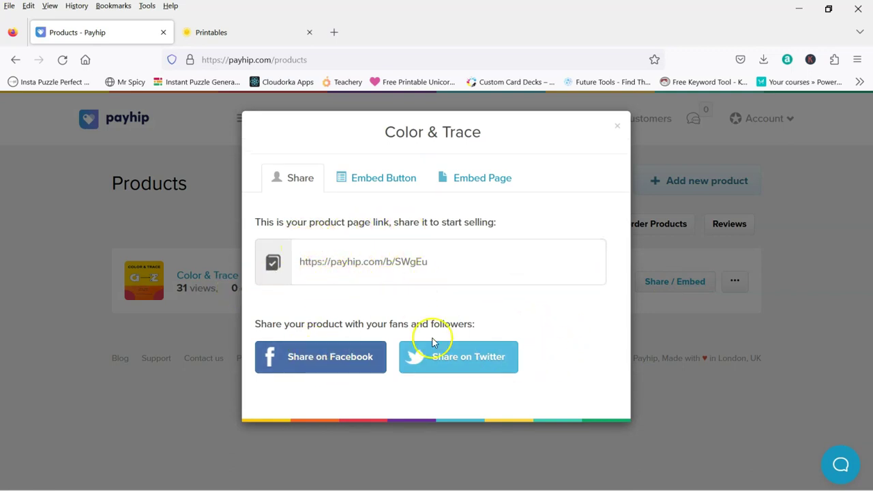
click(381, 183)
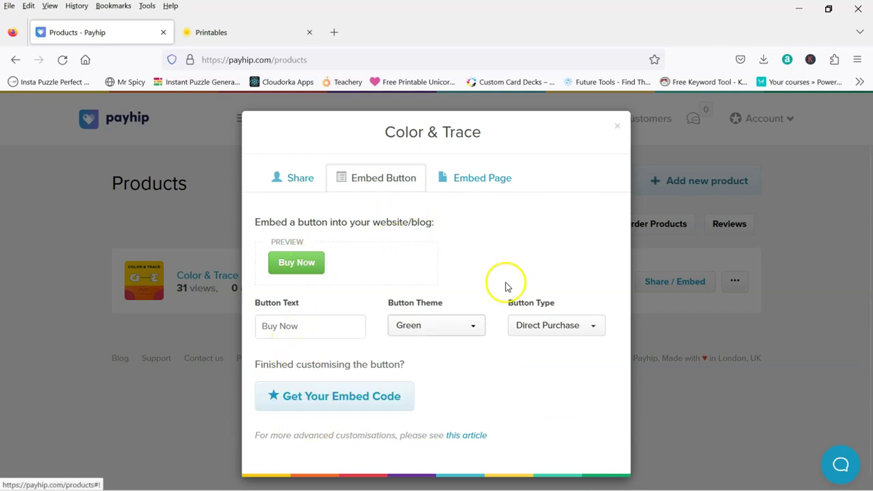
- Select and copy the Color & Trace Embed Page code
click(470, 186)
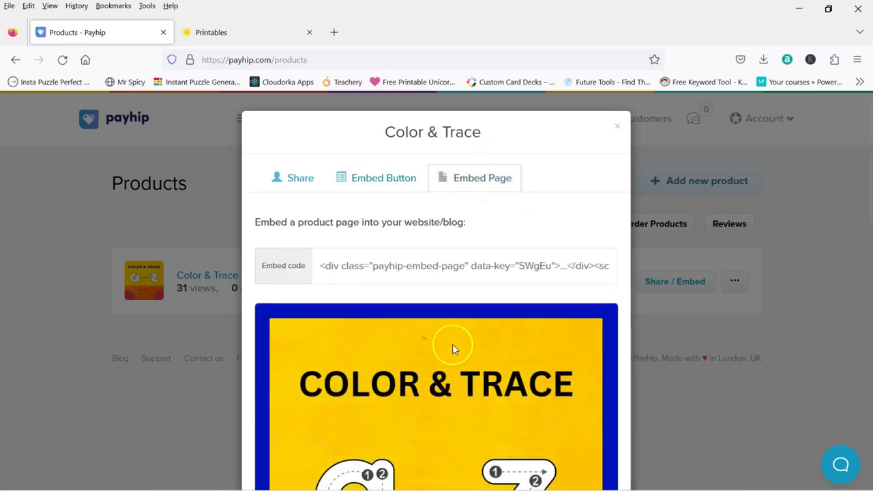
scroll(457, 362, down, 4)
scroll(462, 379, down, 6)
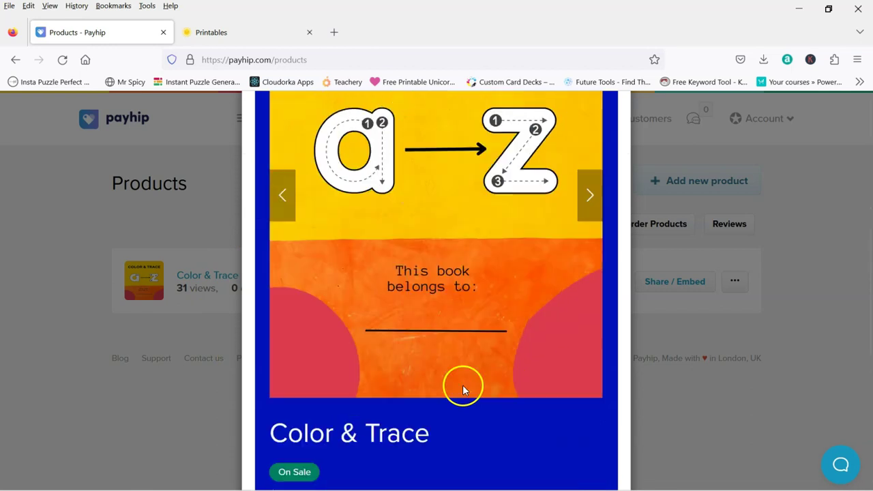
scroll(463, 385, up, 5)
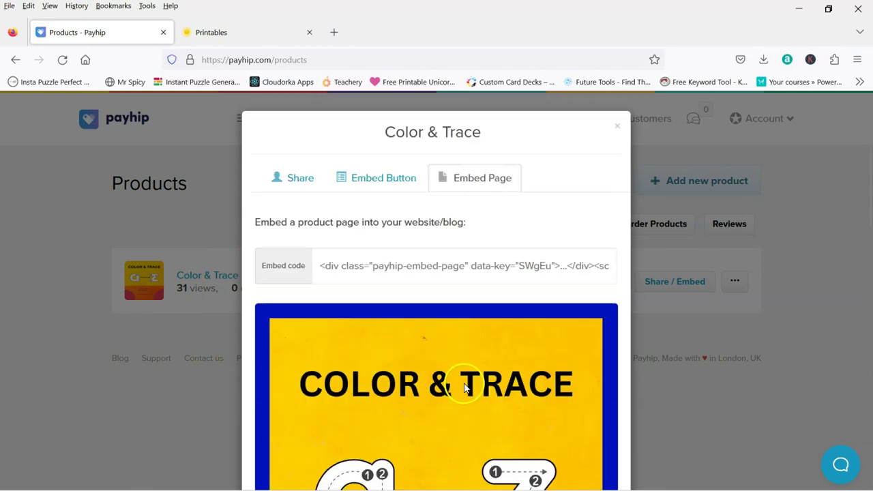
click(432, 265)
right_click(432, 266)
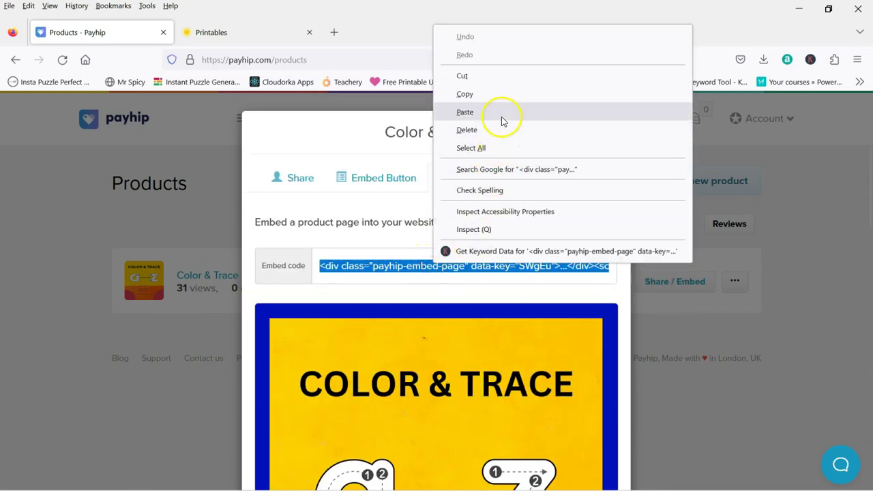
click(484, 93)
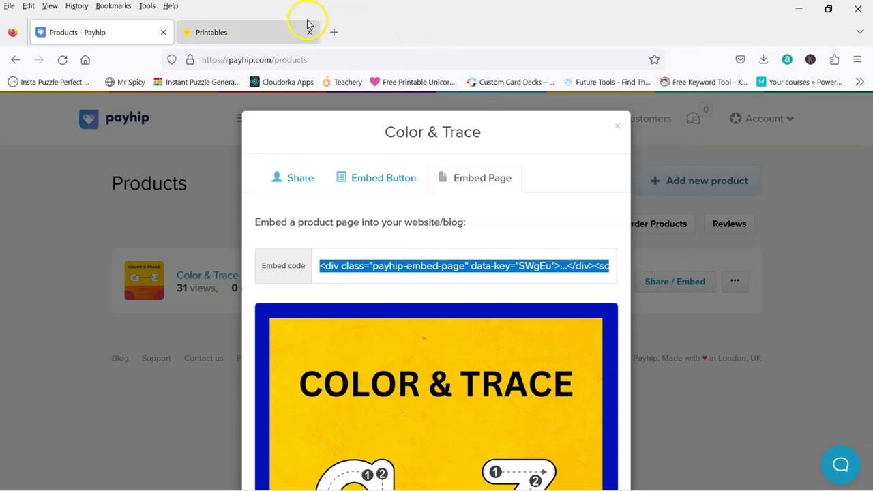
- Switch to the Firefox tab holding the WordPress Printables page editor
click(232, 37)
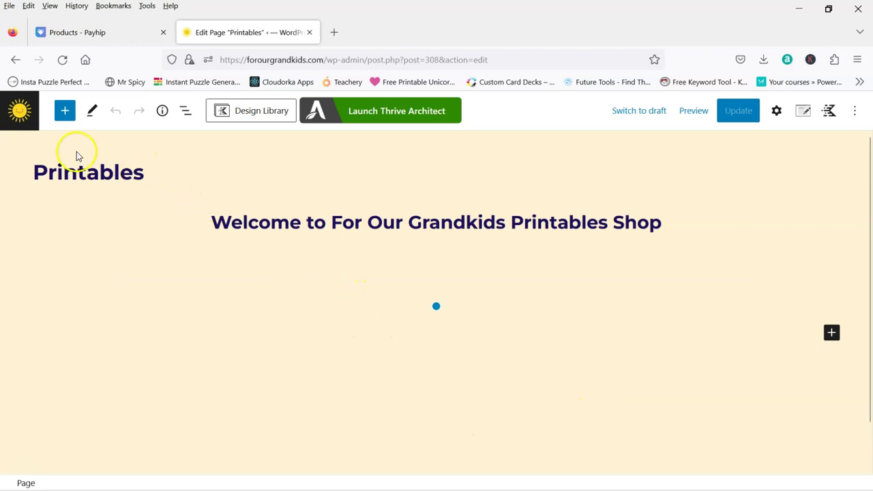
- Insert a Columns block with the 33 / 33 / 33 layout below the welcome heading
click(61, 113)
click(68, 165)
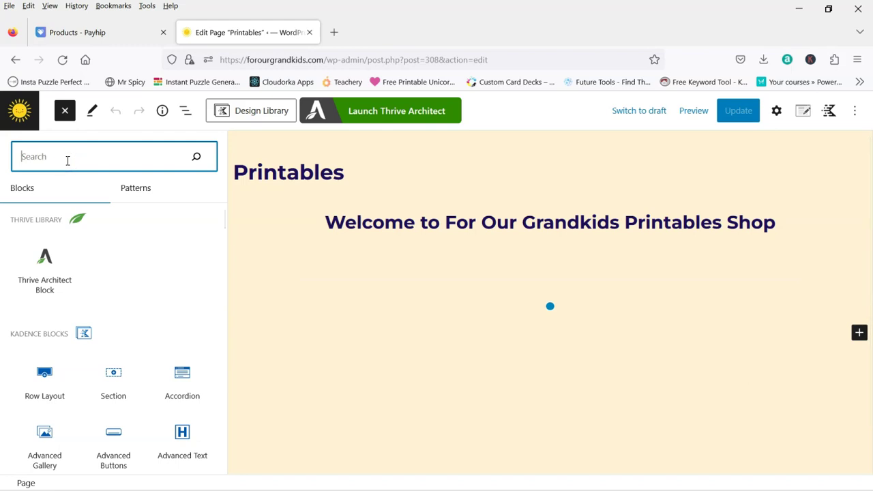
text(html)
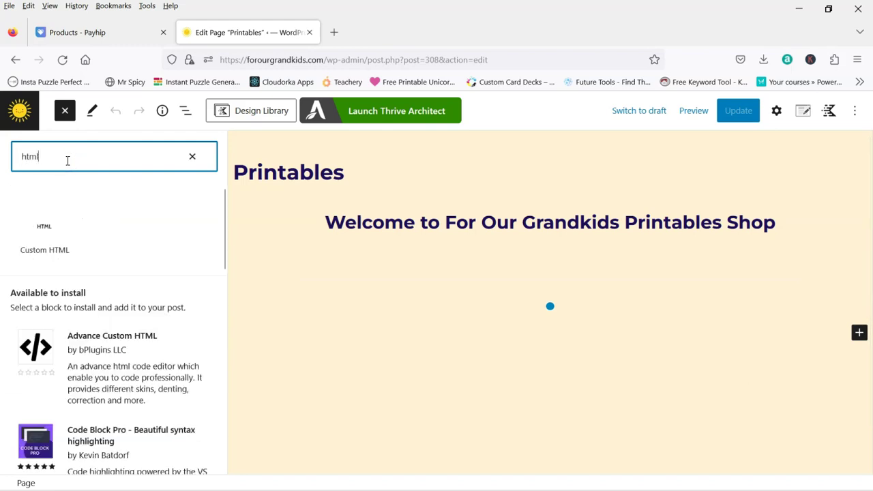
mouse_move(27, 259)
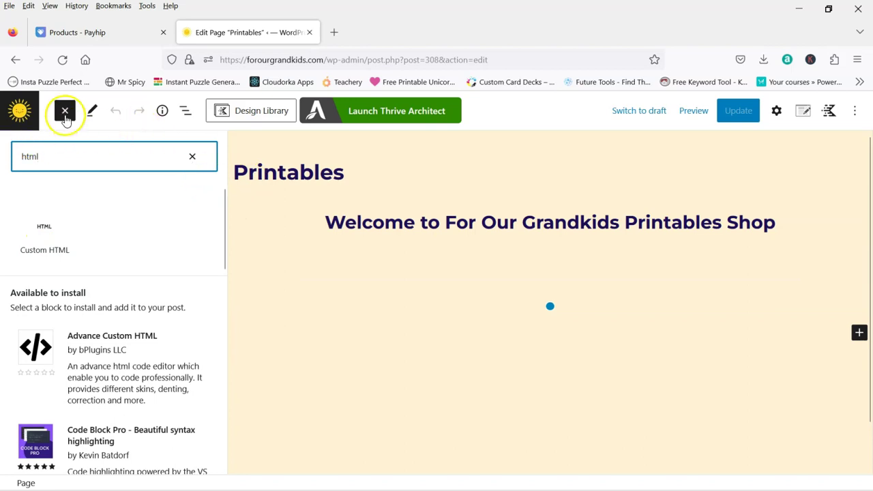
click(64, 109)
click(62, 113)
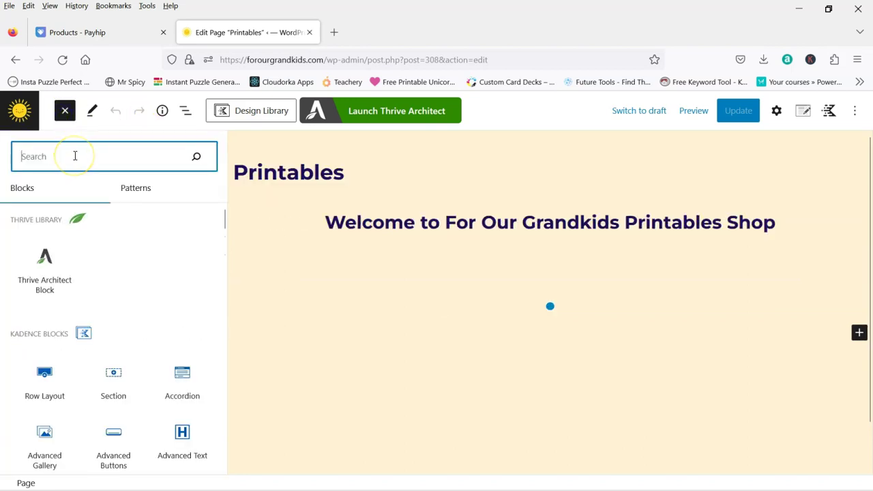
text(colum)
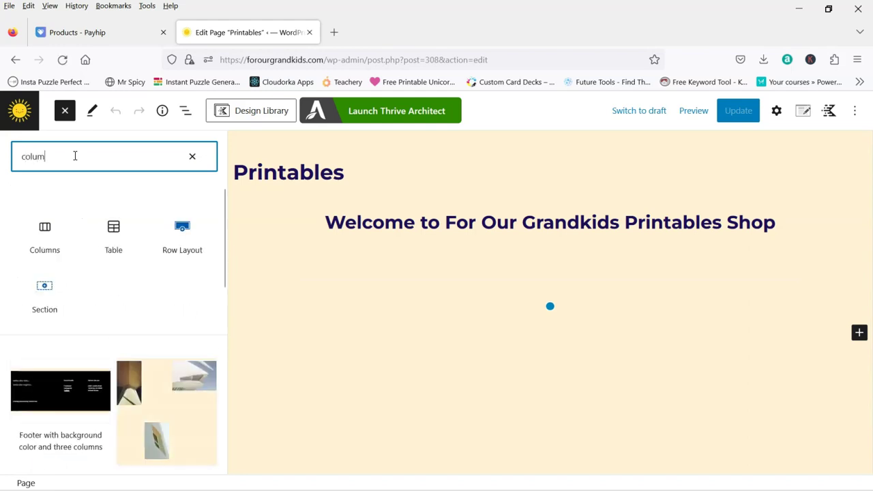
click(44, 230)
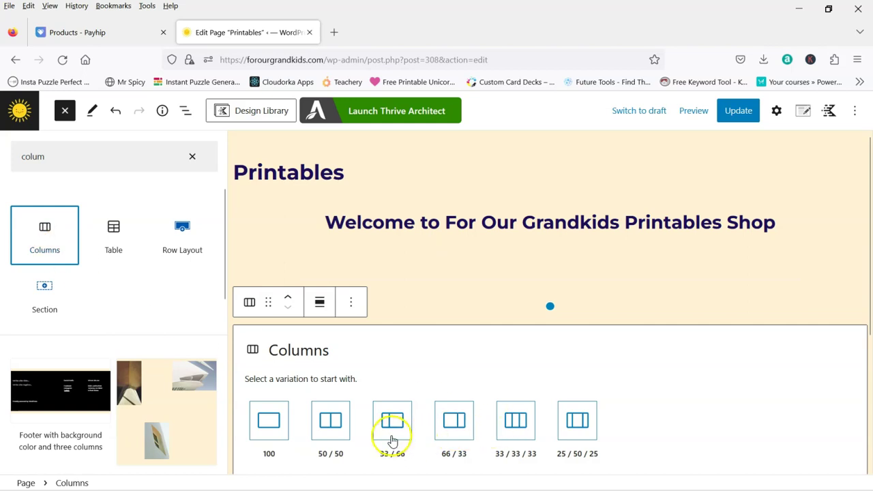
click(519, 422)
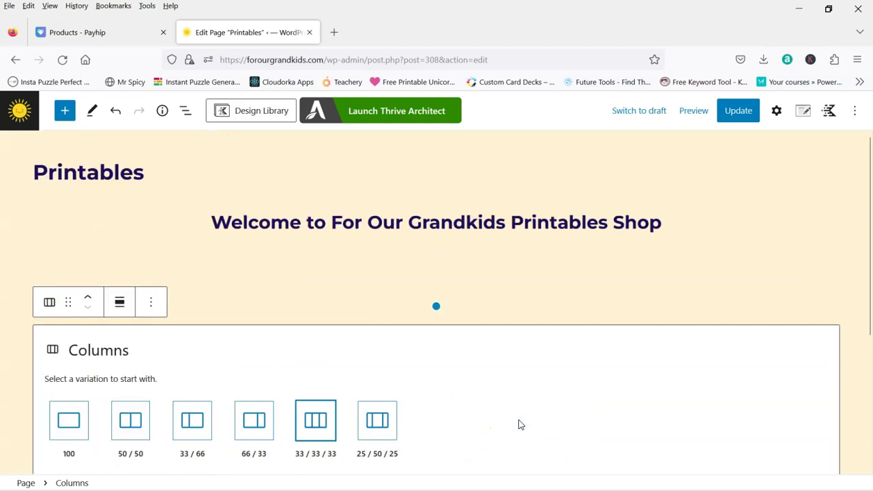
click(317, 424)
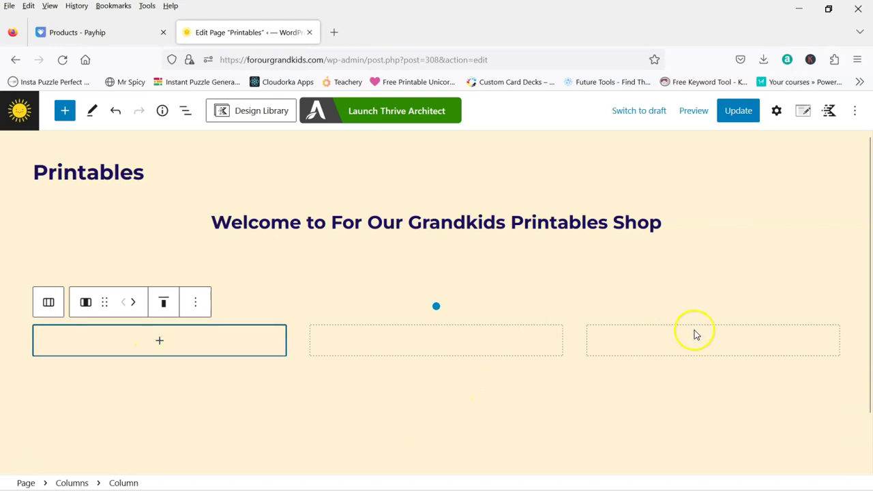
- Add a Custom HTML block to the first column, paste the Payhip embed code, and preview it
click(157, 340)
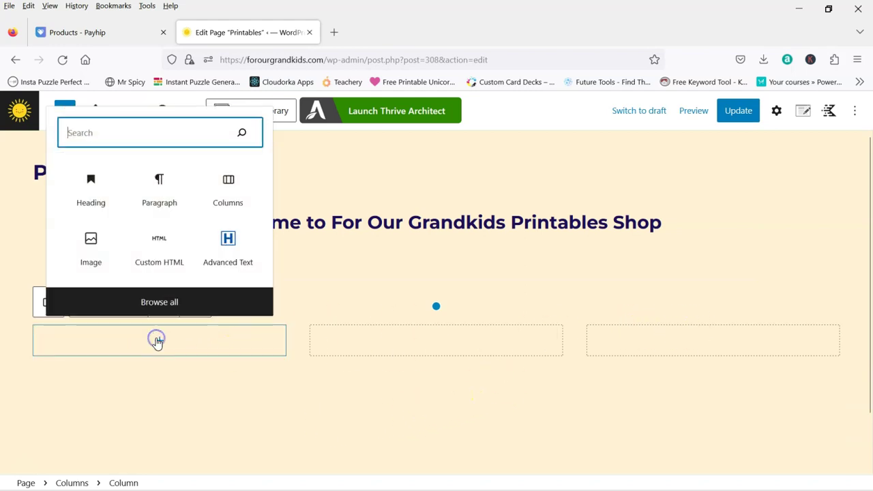
click(138, 143)
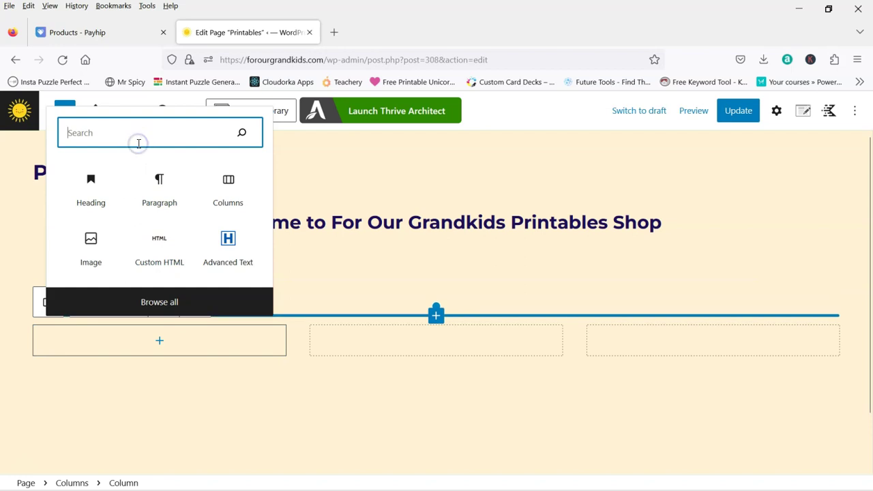
text(html)
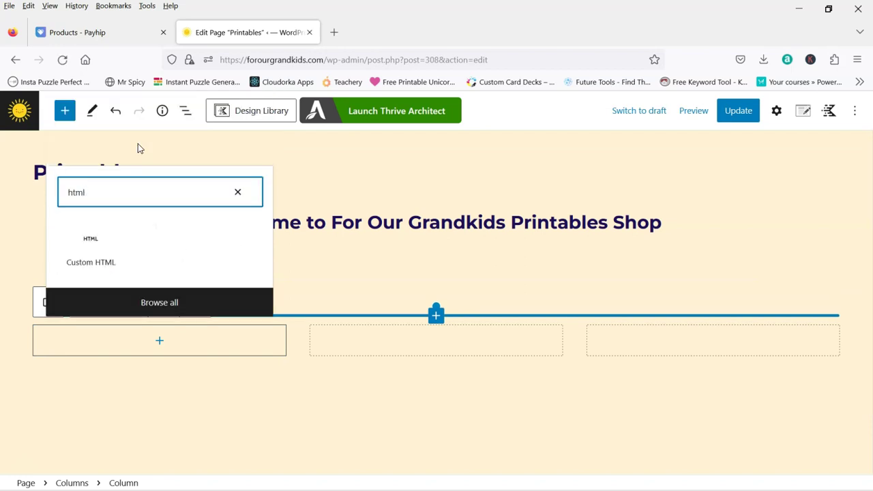
click(97, 262)
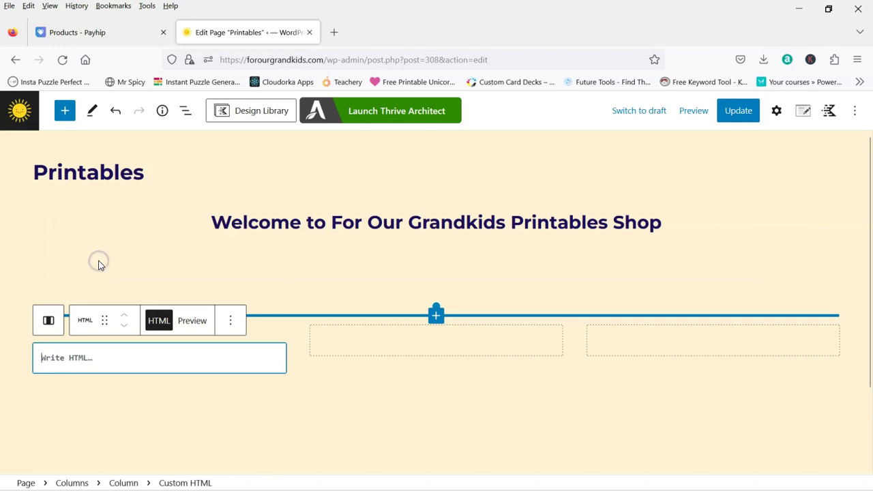
right_click(83, 357)
click(118, 228)
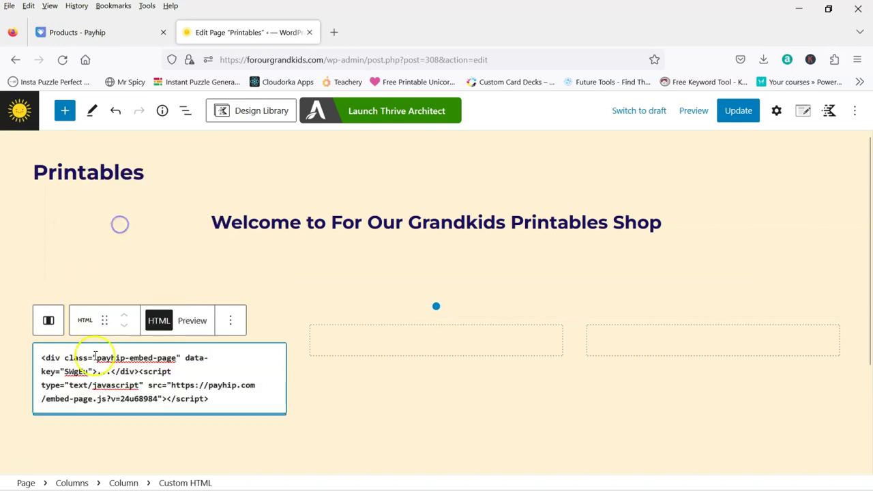
click(194, 325)
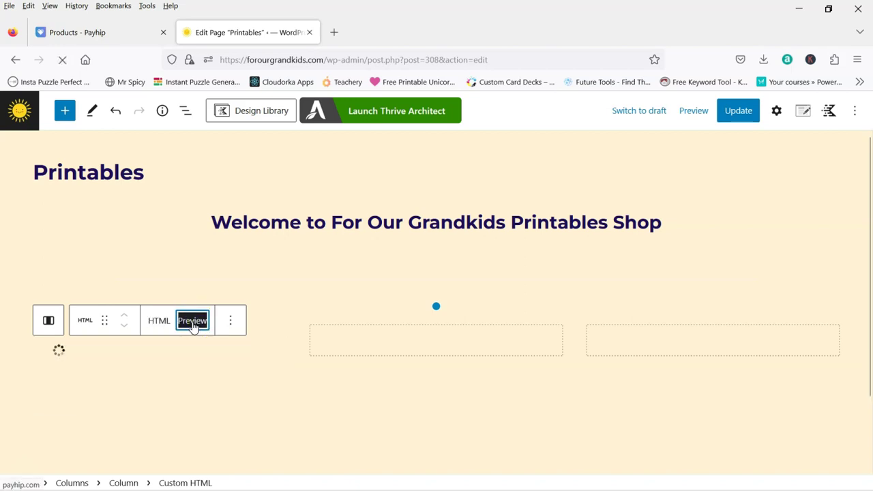
scroll(153, 357, down, 6)
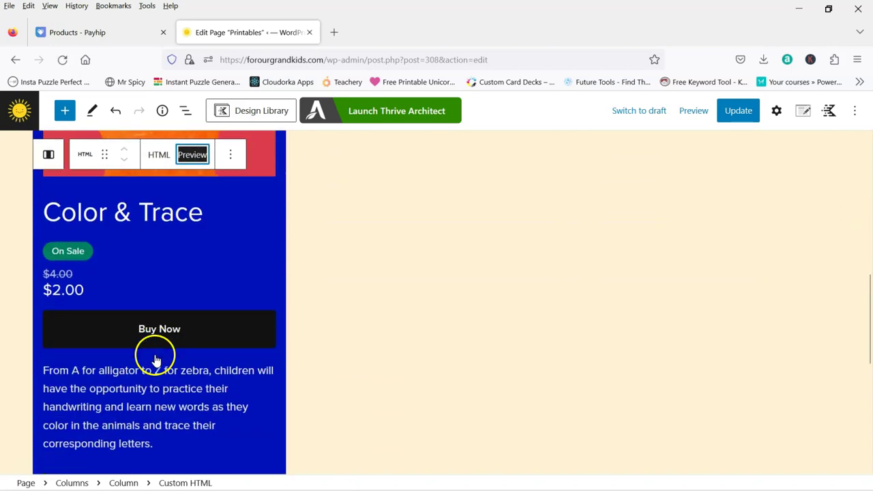
scroll(155, 360, down, 3)
scroll(156, 356, up, 10)
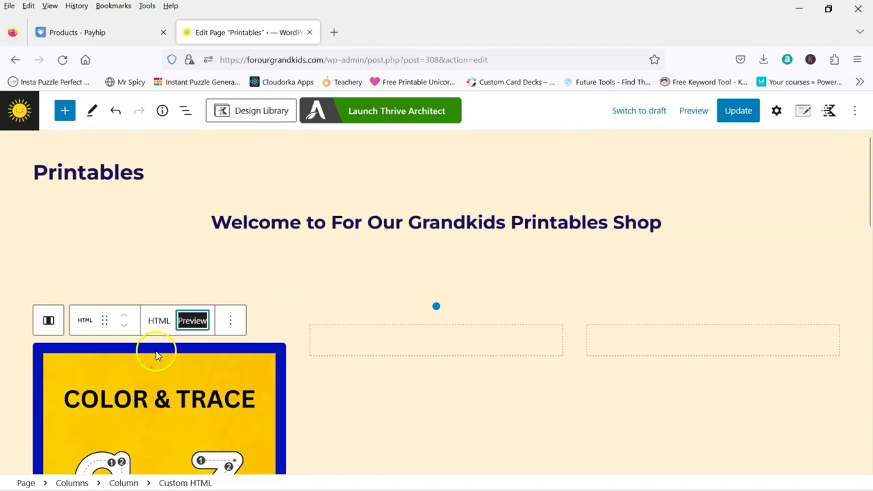
click(439, 345)
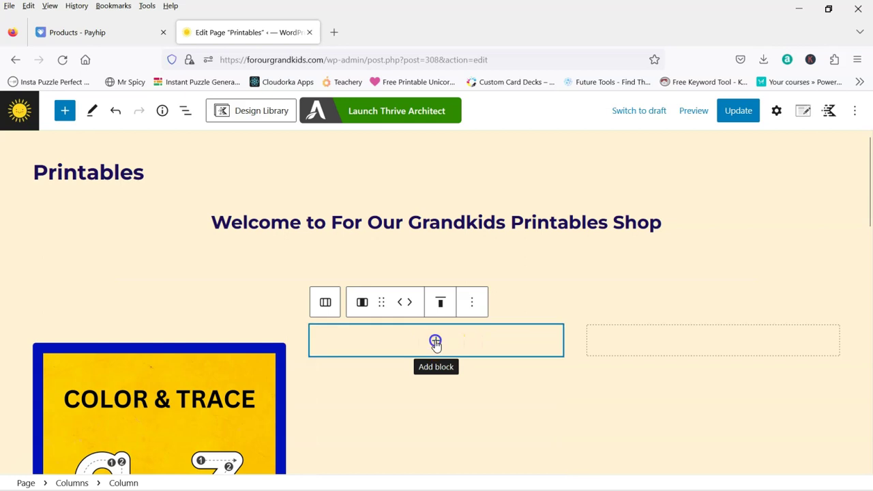
- Add a Custom HTML block with the pasted Payhip code to the middle column and preview it
click(436, 345)
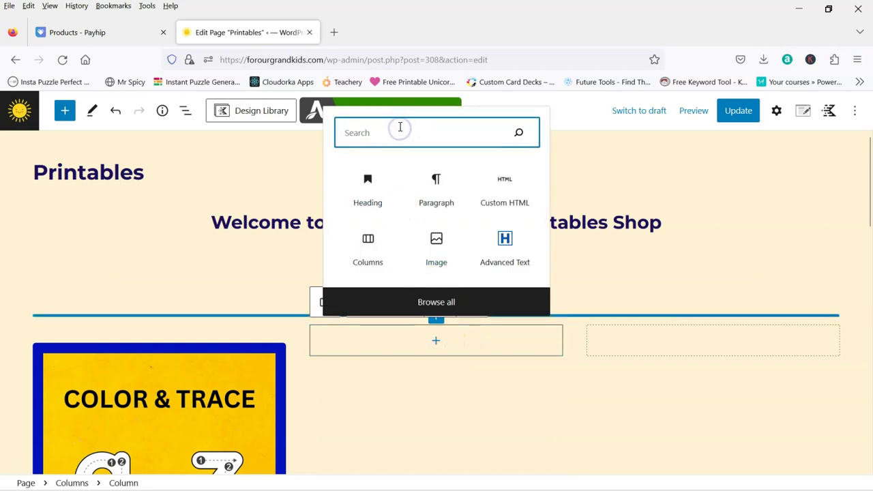
click(503, 183)
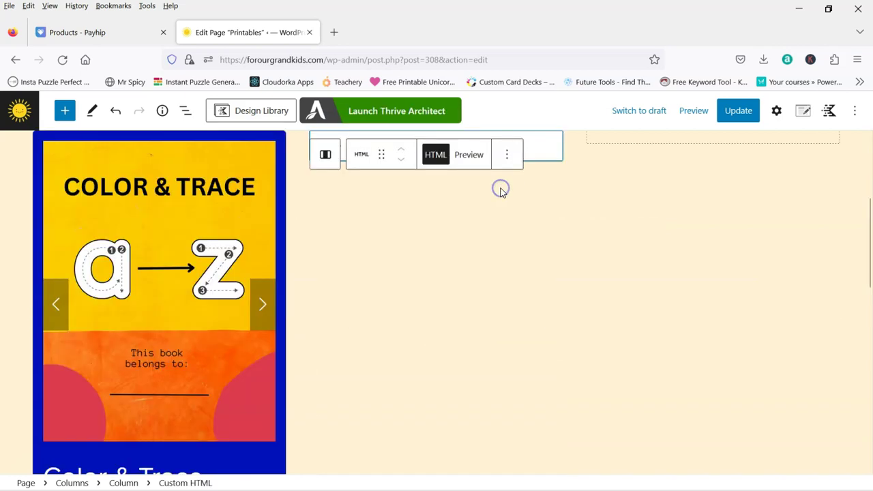
right_click(546, 147)
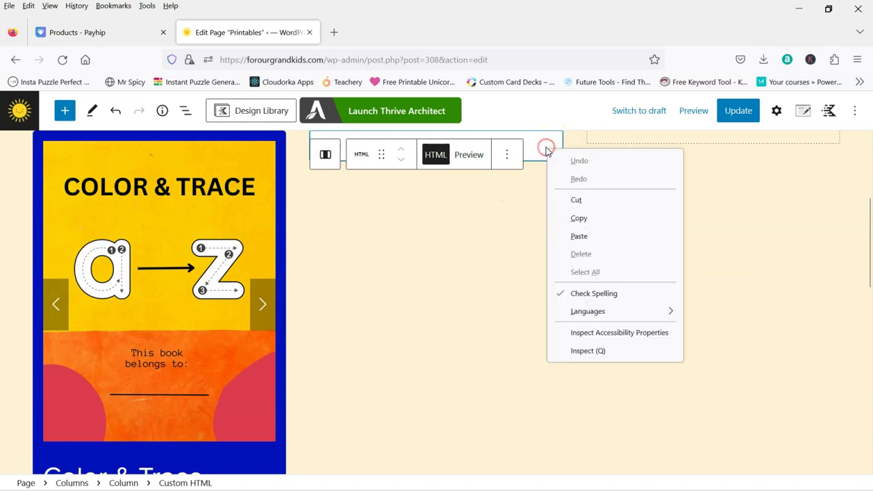
click(579, 232)
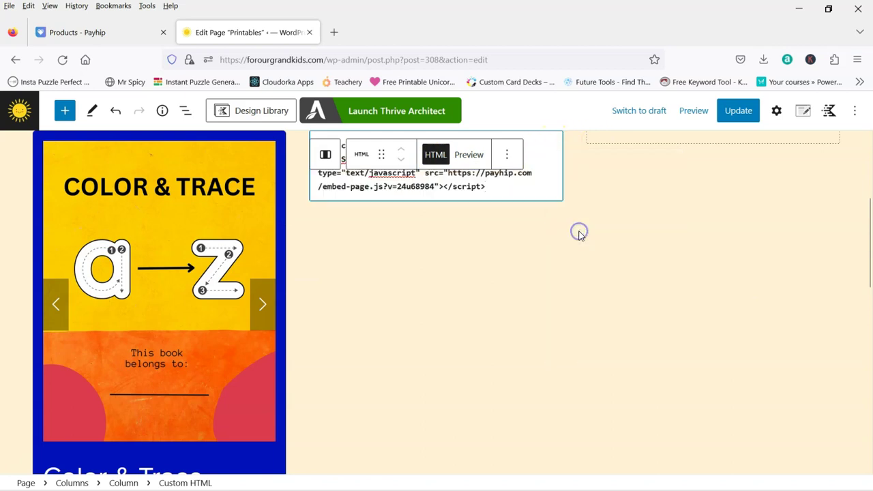
click(469, 154)
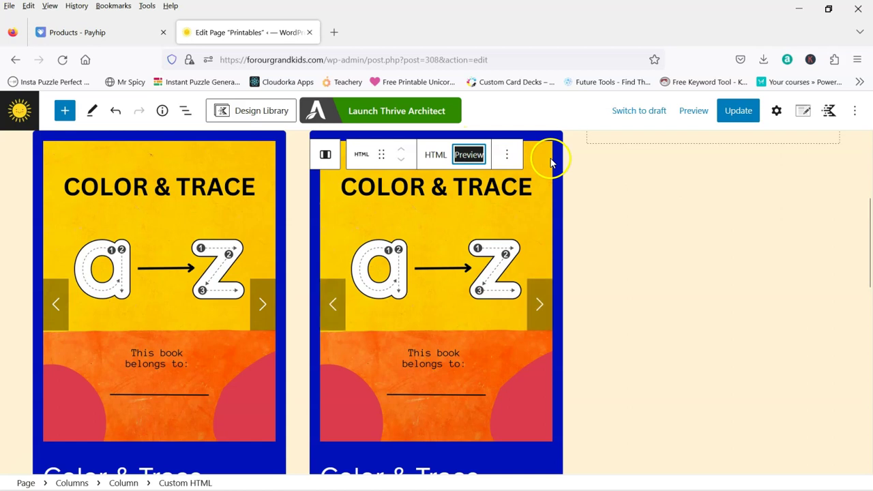
scroll(654, 249, up, 2)
- Add a Custom HTML block with the pasted Payhip code to the right column and preview it
click(723, 266)
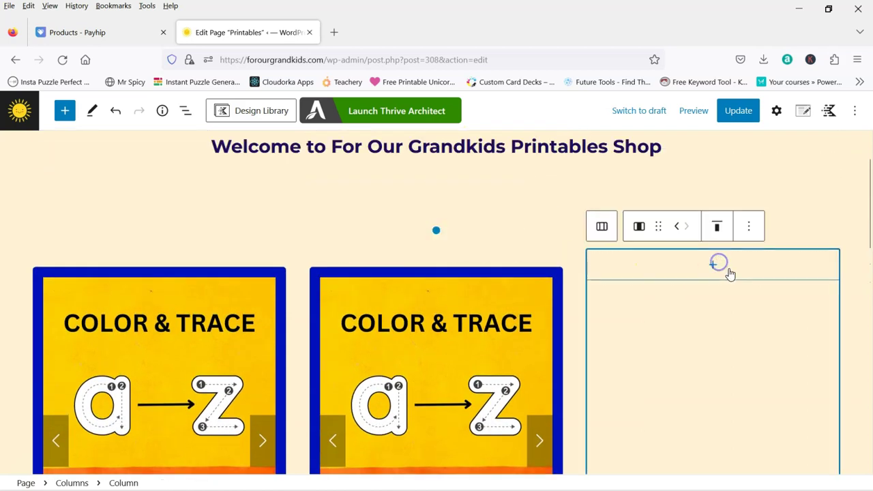
click(713, 266)
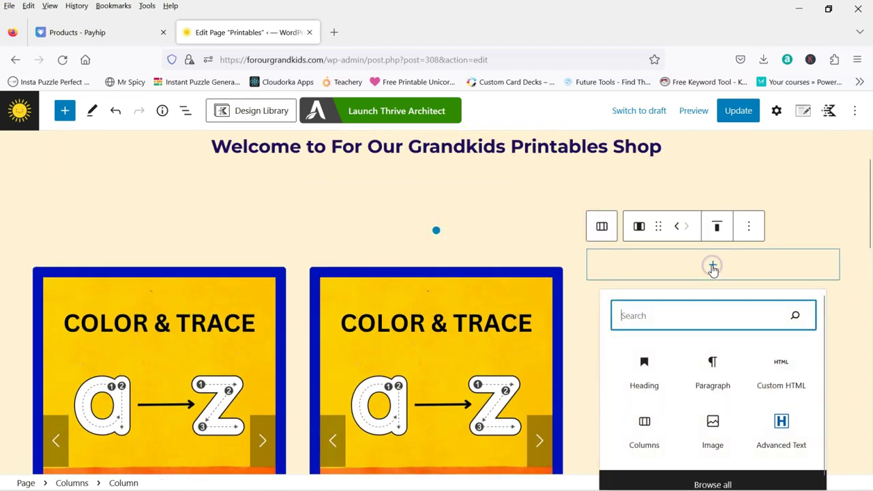
click(791, 380)
right_click(811, 145)
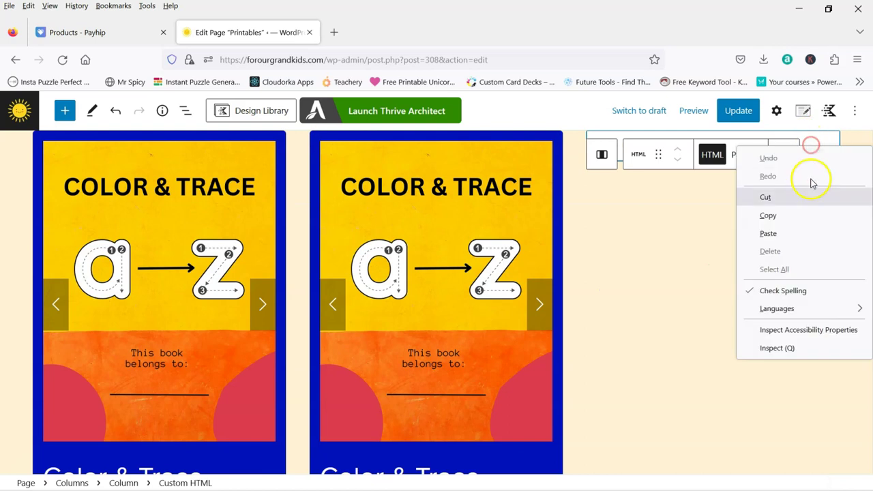
click(774, 234)
click(756, 156)
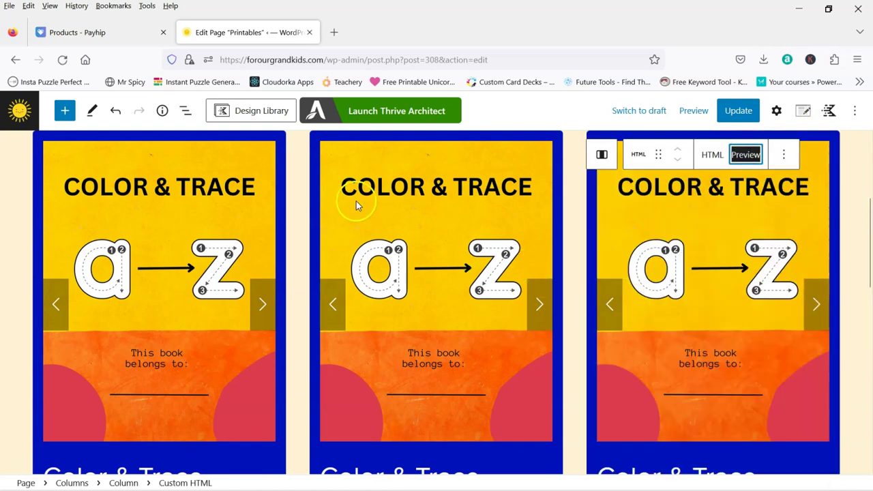
- Preview the Printables page in a new tab and cycle the first card's images
click(692, 111)
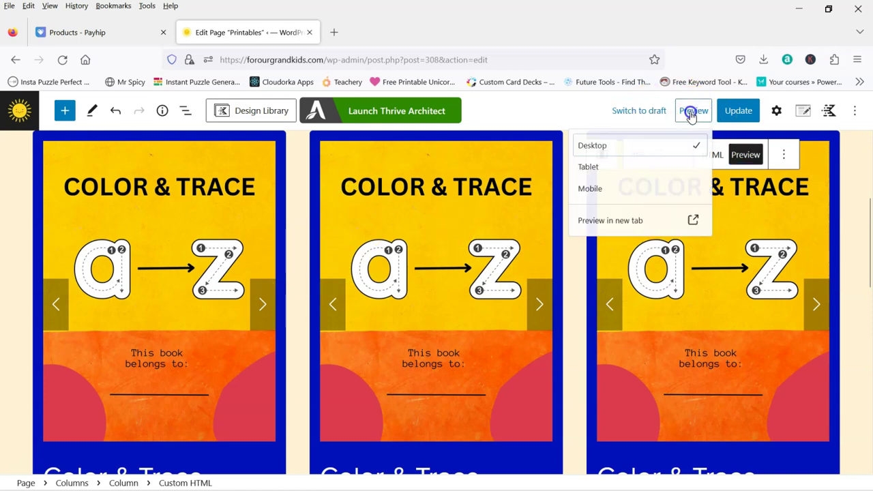
click(614, 228)
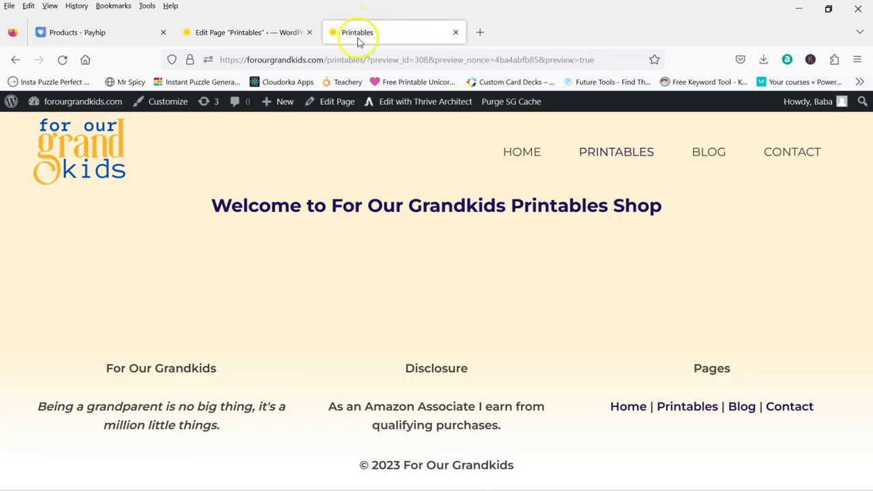
scroll(307, 235, down, 3)
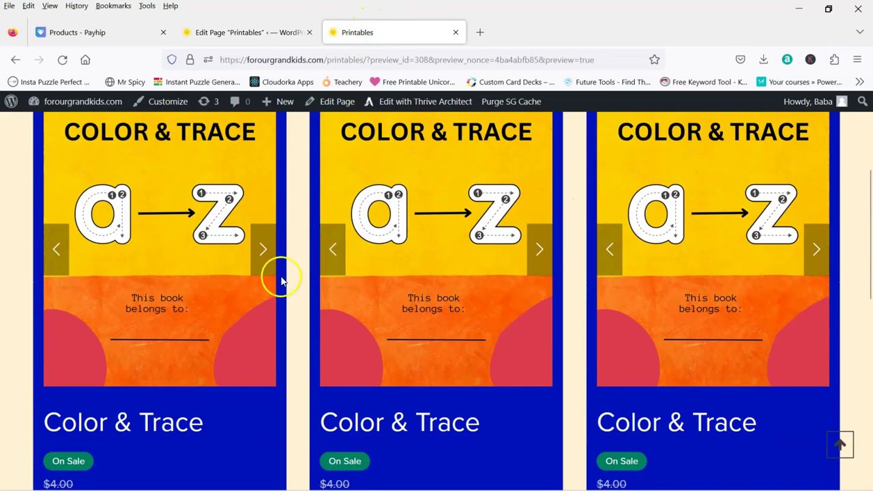
click(264, 249)
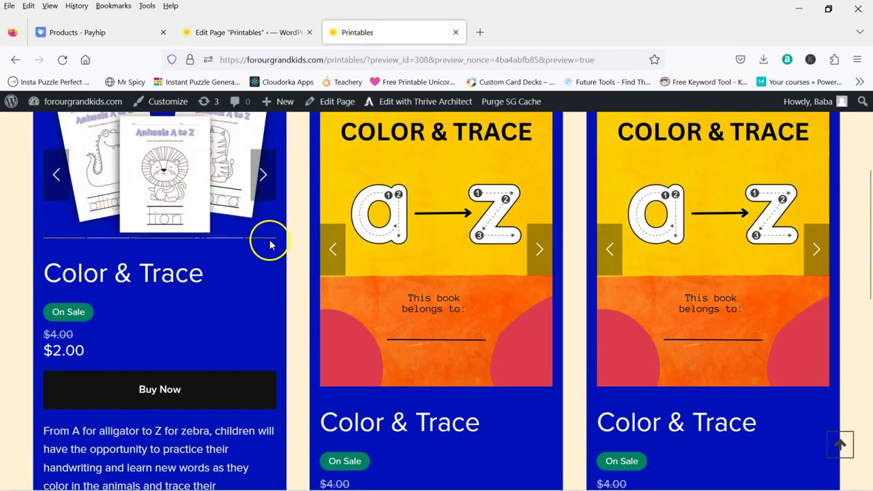
scroll(268, 259, down, 5)
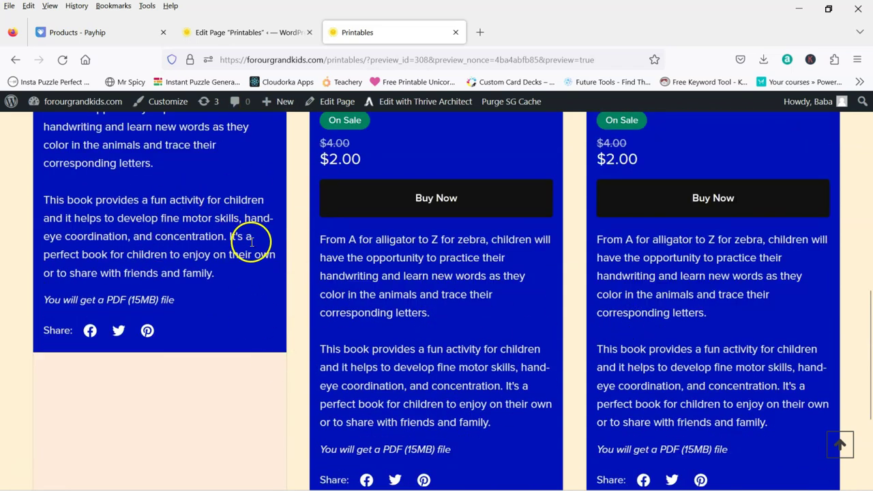
scroll(263, 312, up, 4)
scroll(266, 299, up, 1)
click(61, 315)
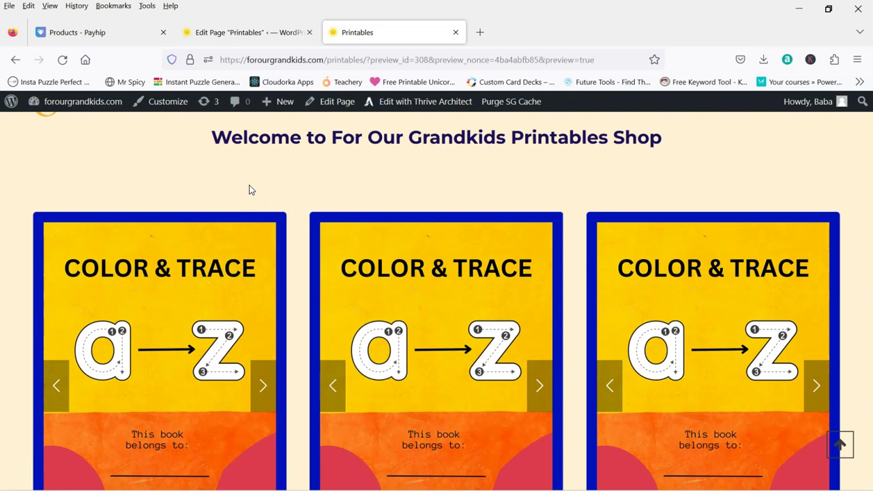
- Scroll through all three cards, show the Animals A to Z image, then return to Payhip
scroll(246, 193, down, 1)
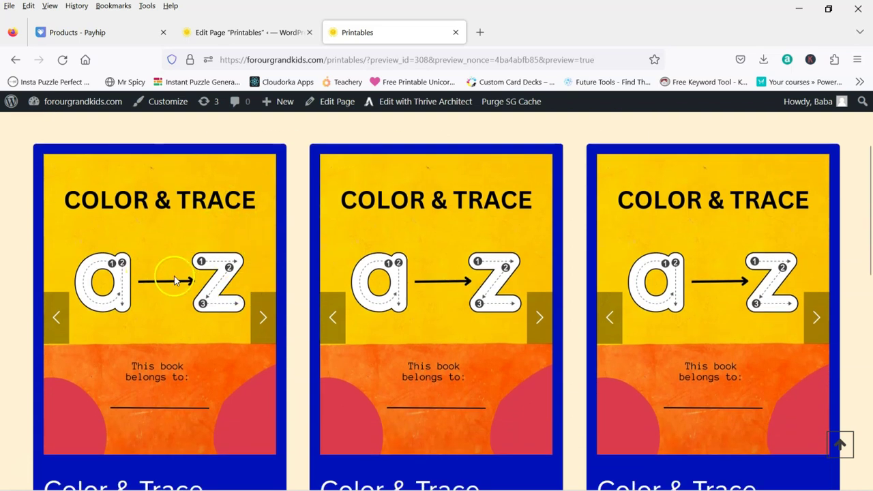
scroll(175, 294, down, 2)
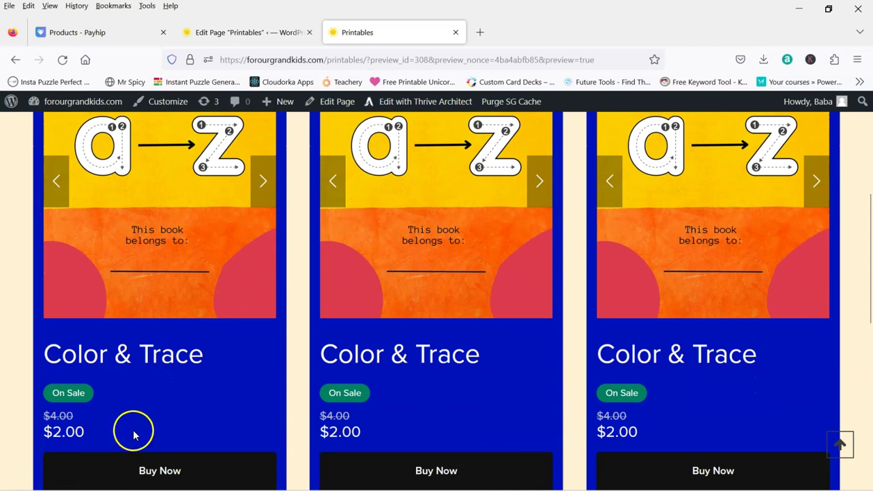
scroll(166, 443, down, 2)
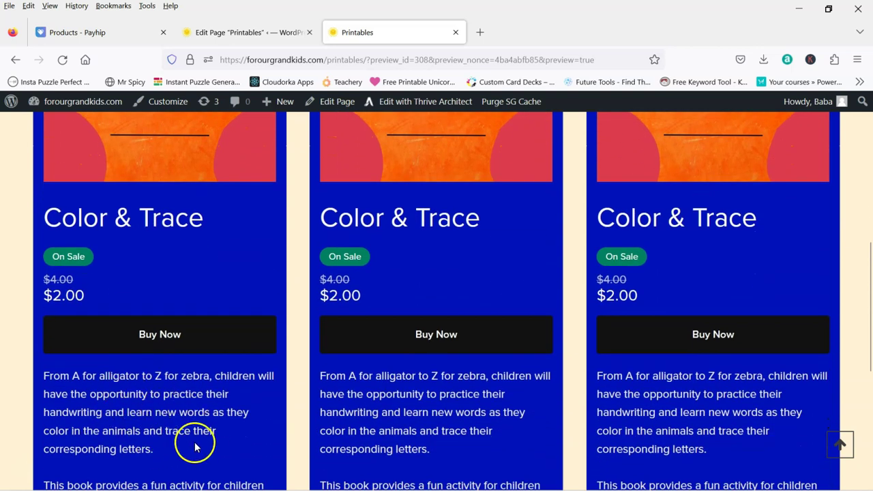
scroll(195, 436, down, 3)
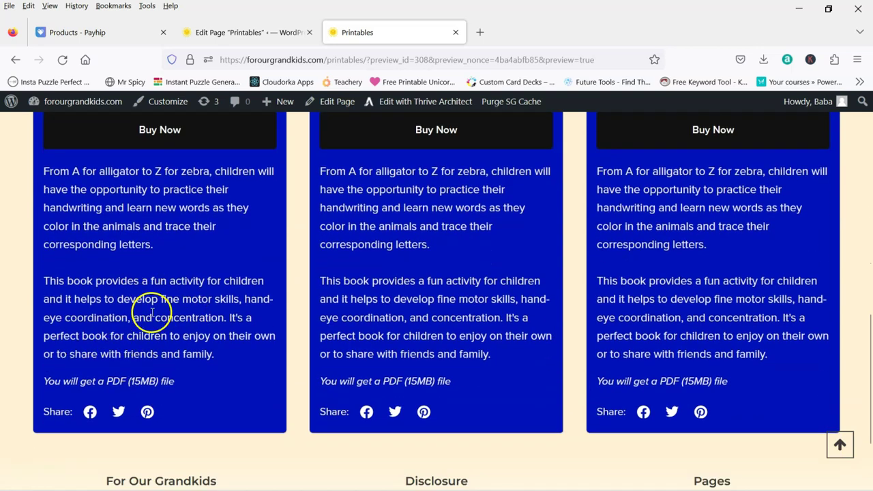
scroll(163, 335, up, 7)
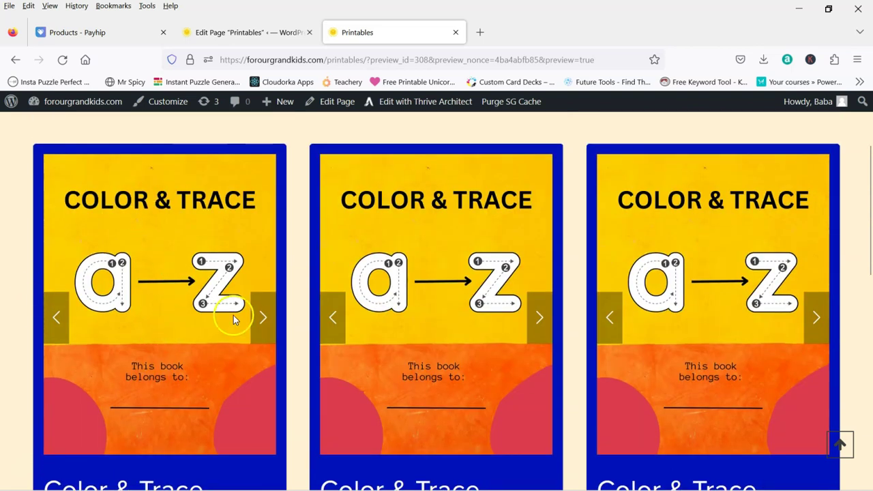
click(264, 318)
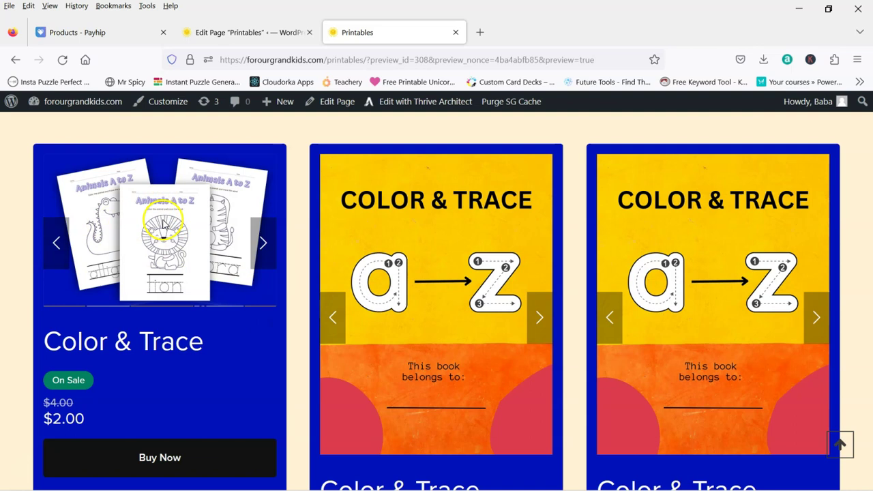
click(102, 33)
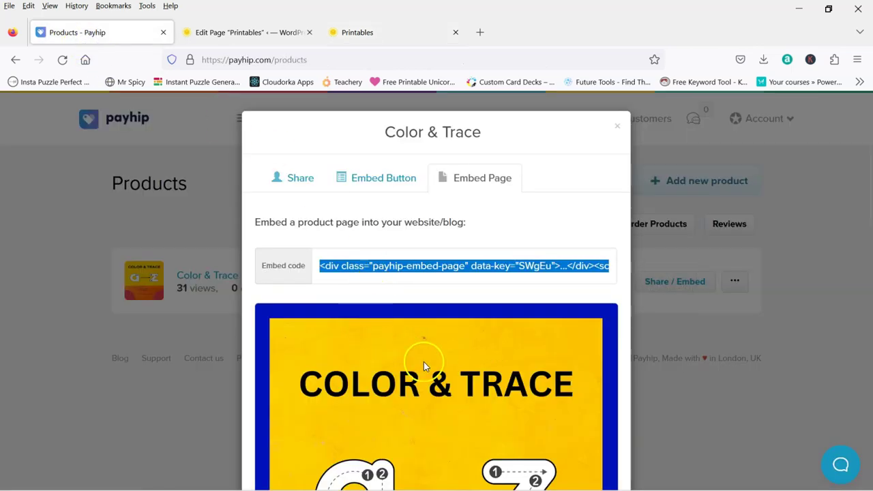
- Close the embed window and open Color & Trace's edit page, scrolling down to its cover images
click(205, 404)
click(556, 282)
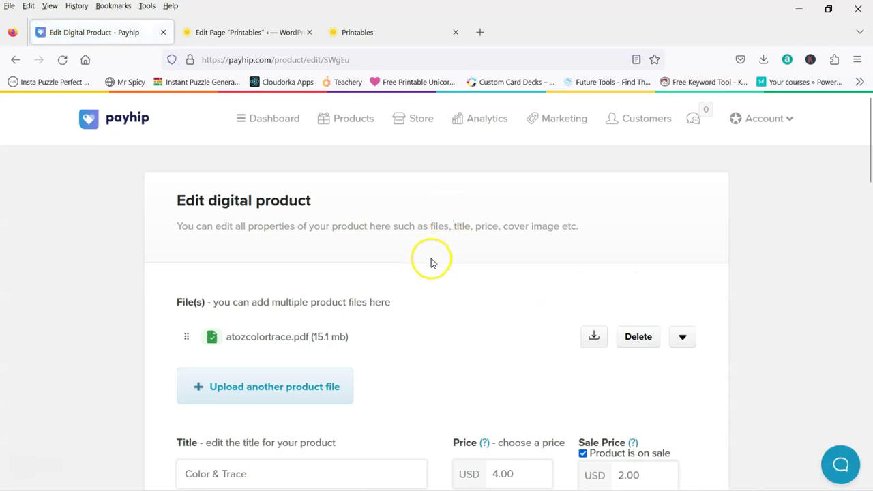
scroll(432, 262, down, 4)
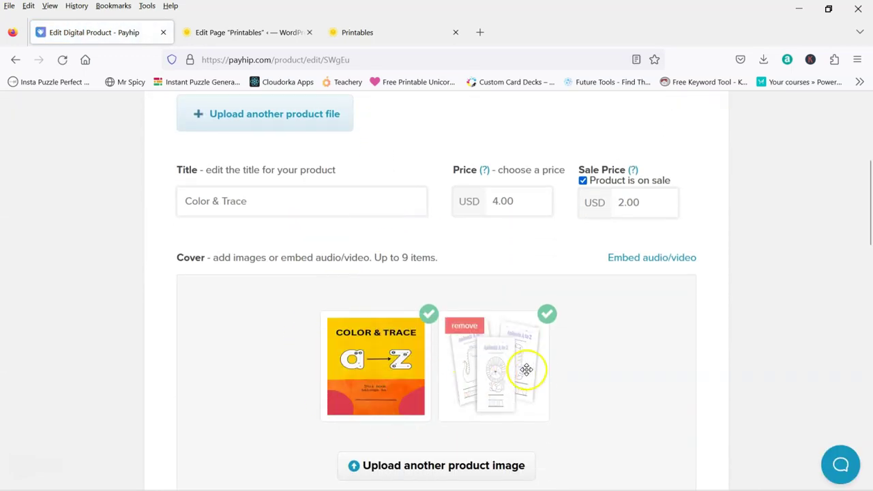
scroll(269, 345, down, 1)
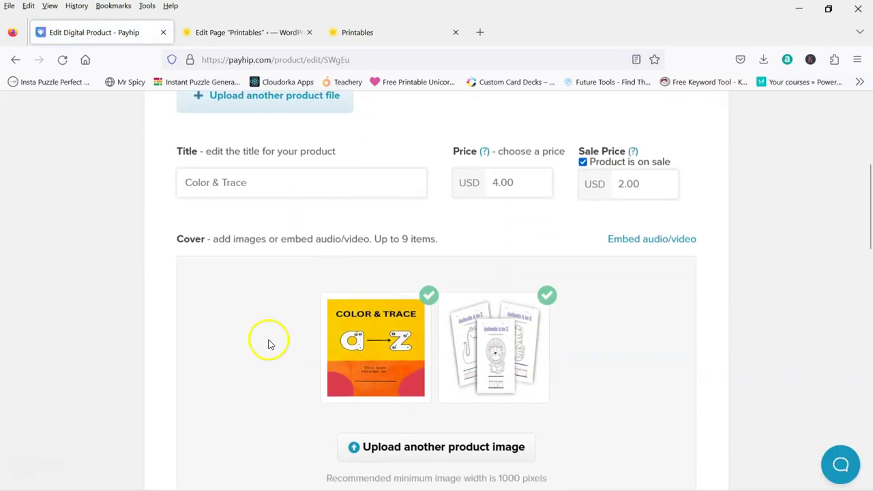
- On the Printables preview, cycle the first Color & Trace card's slides and scroll through the cards
click(366, 32)
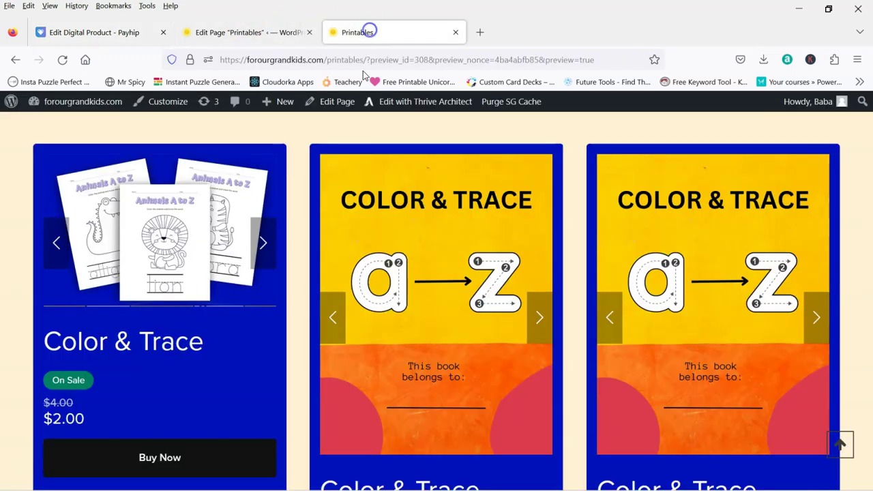
click(262, 243)
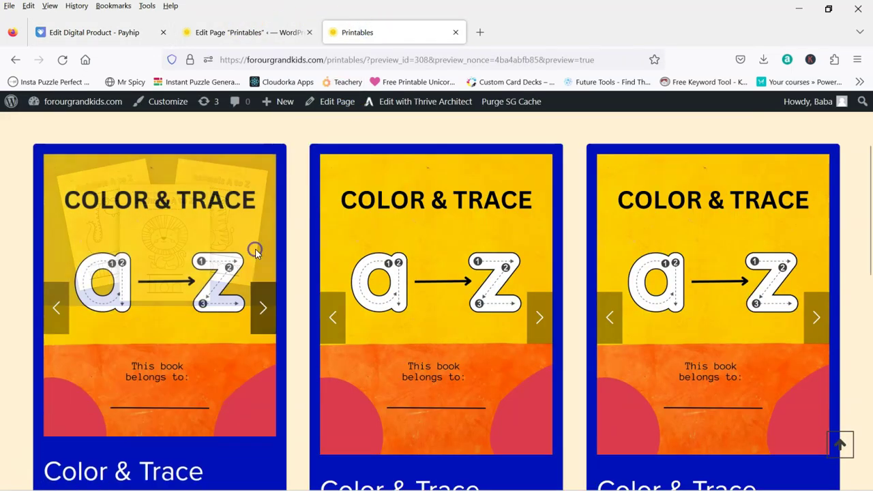
click(264, 300)
scroll(205, 337, down, 1)
scroll(209, 335, down, 6)
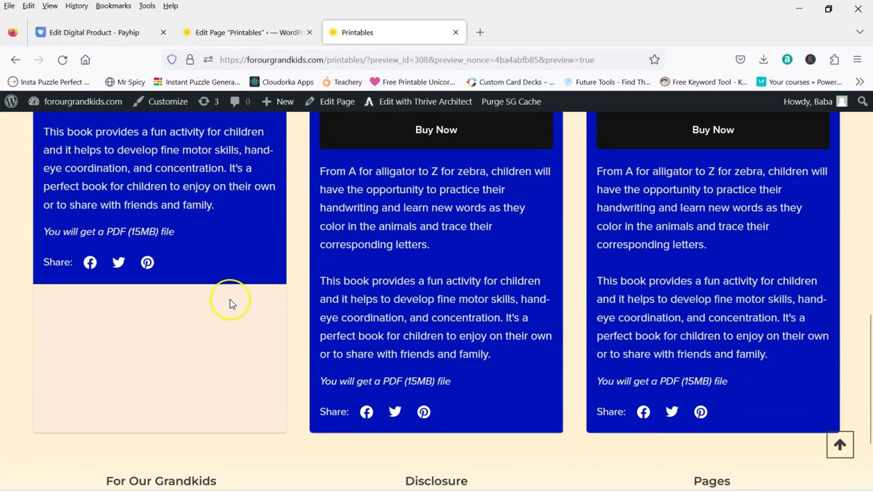
scroll(230, 304, up, 6)
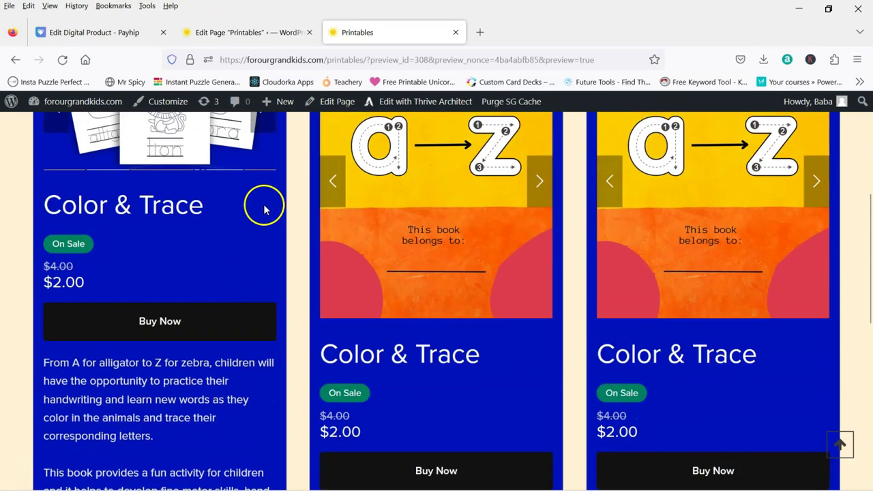
scroll(266, 198, up, 3)
click(263, 176)
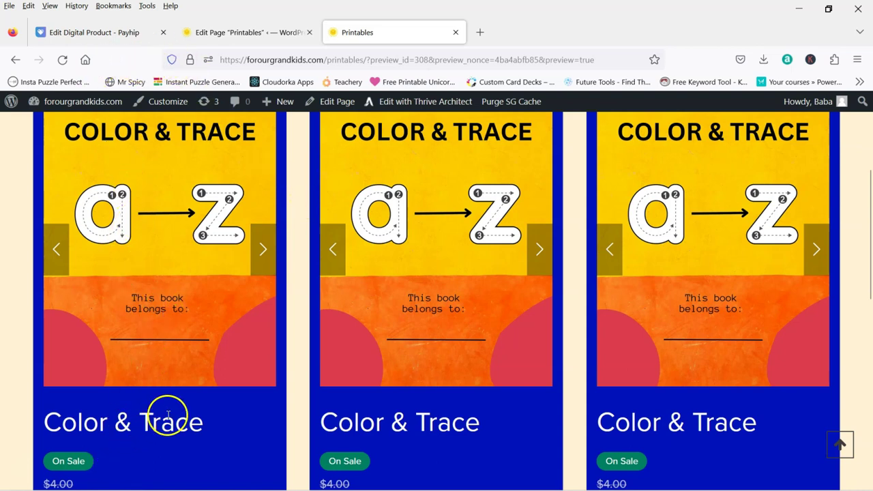
- Step the first card to its next product image, back to the cover, then scroll to the top
scroll(122, 375, down, 2)
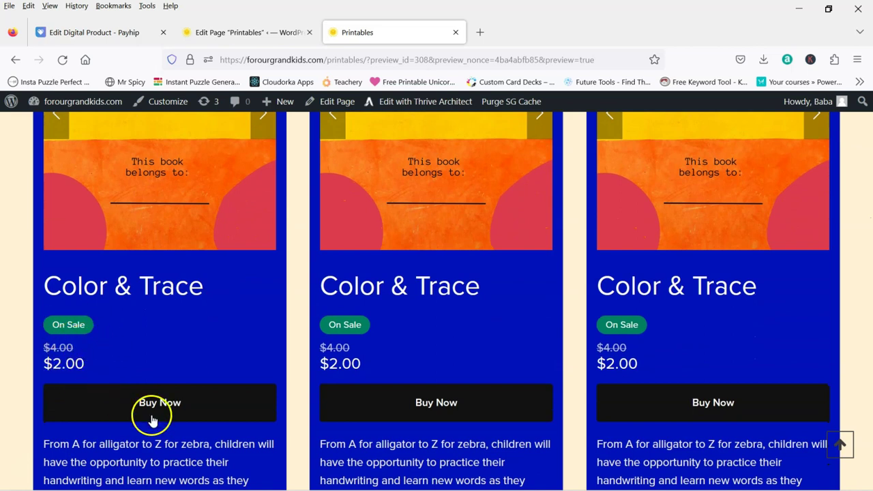
scroll(205, 355, up, 3)
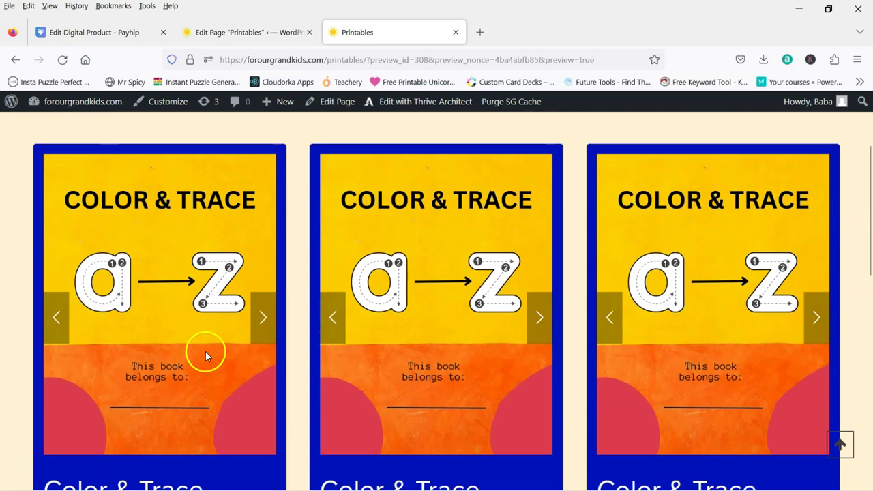
click(263, 321)
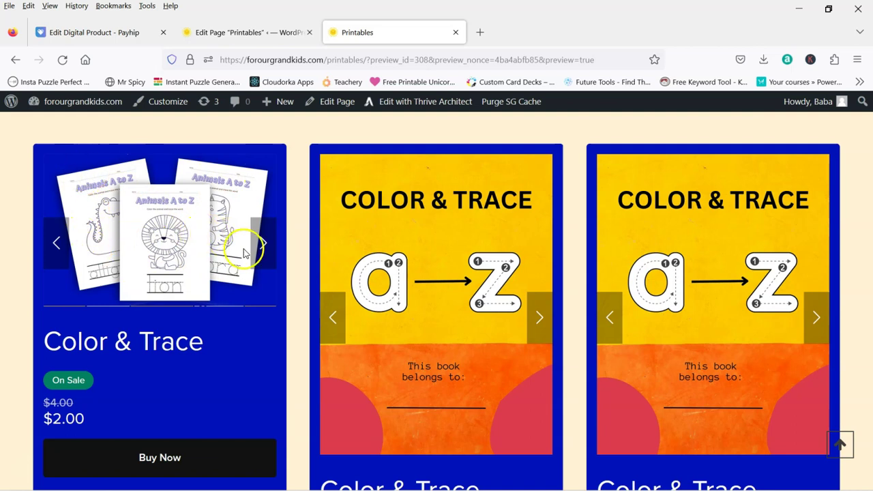
click(262, 243)
scroll(205, 259, down, 5)
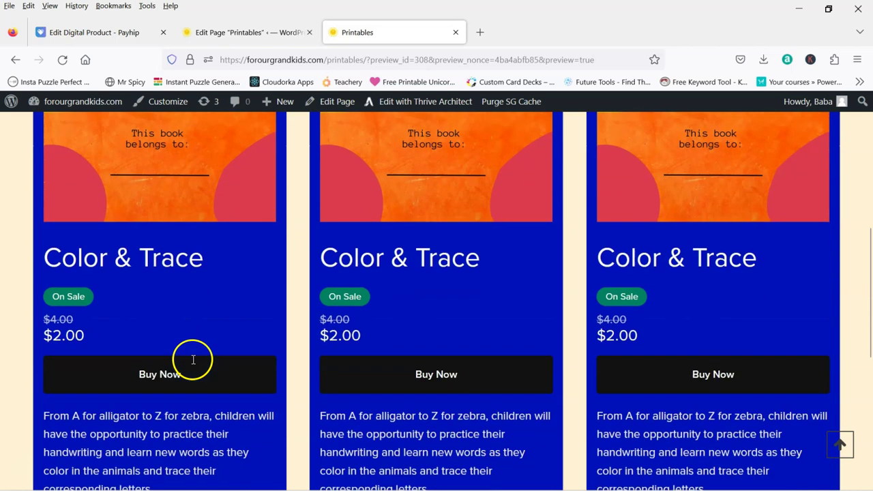
scroll(121, 388, up, 2)
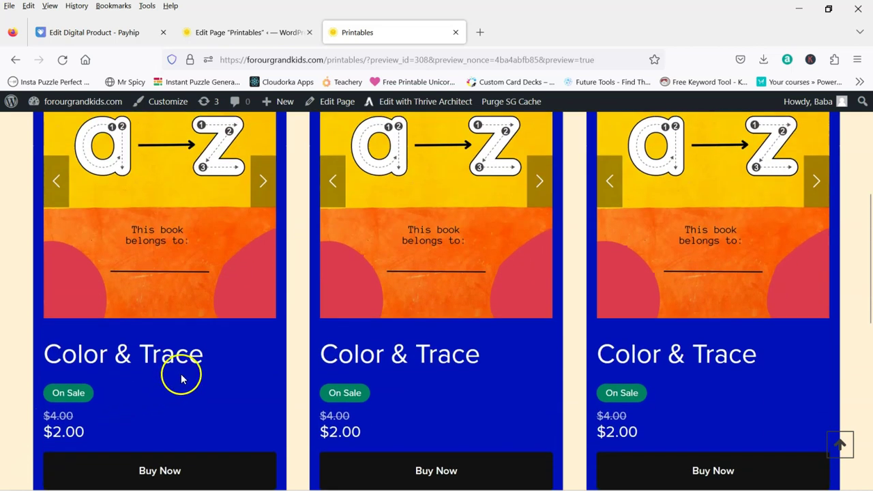
scroll(179, 372, up, 2)
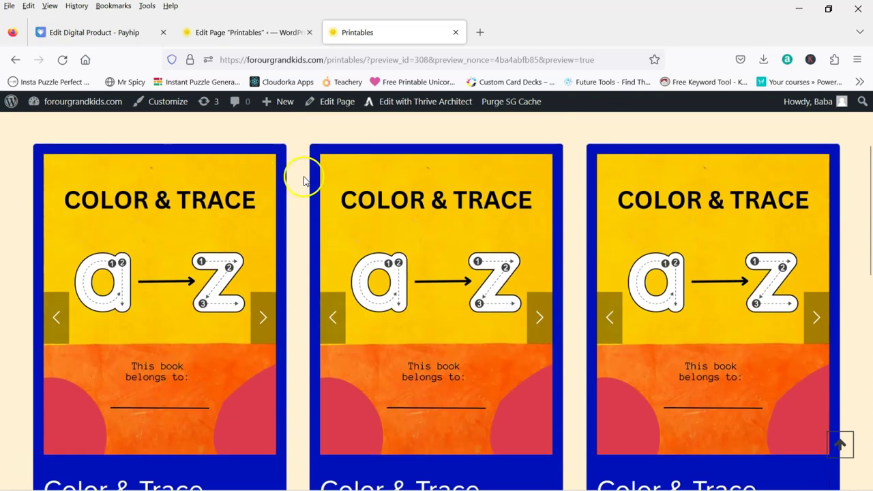
scroll(302, 207, up, 2)
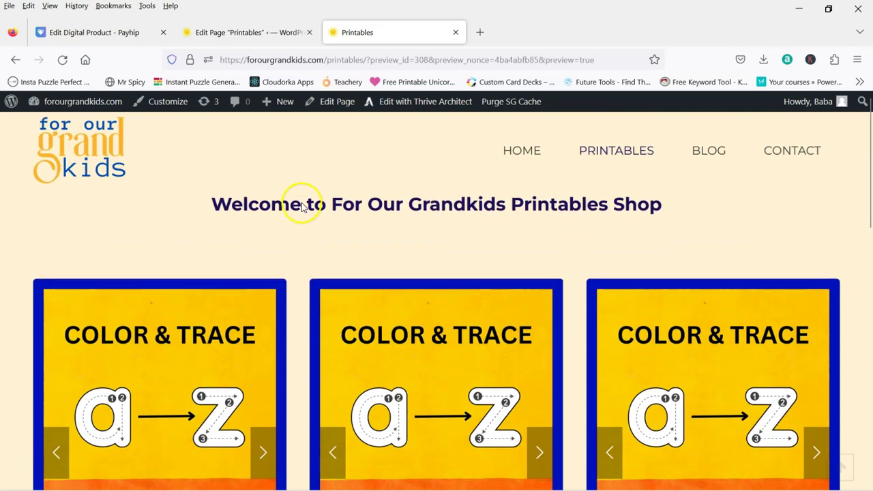
- Look at the live Blog and Printables pages, then return to the editor with Preview options closed
click(714, 152)
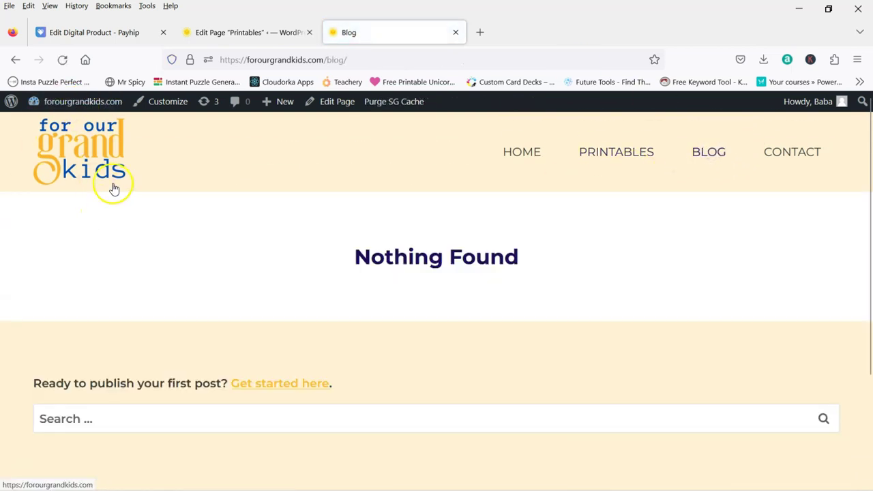
click(619, 154)
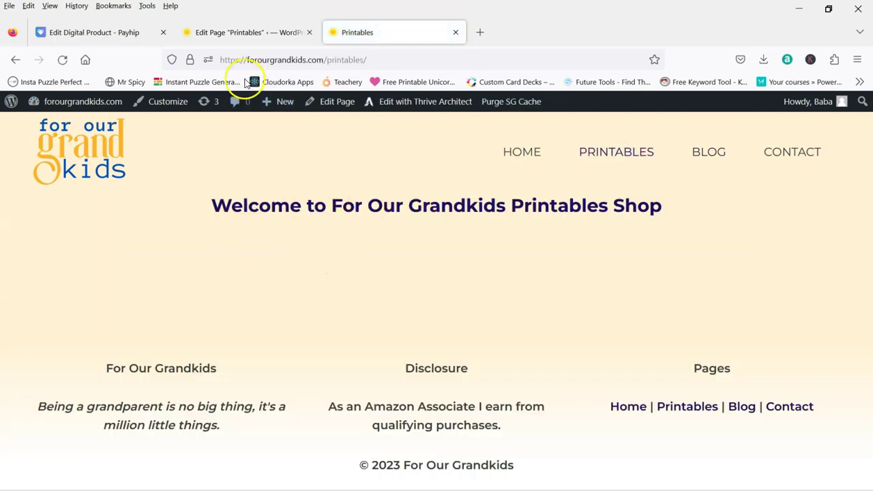
click(197, 32)
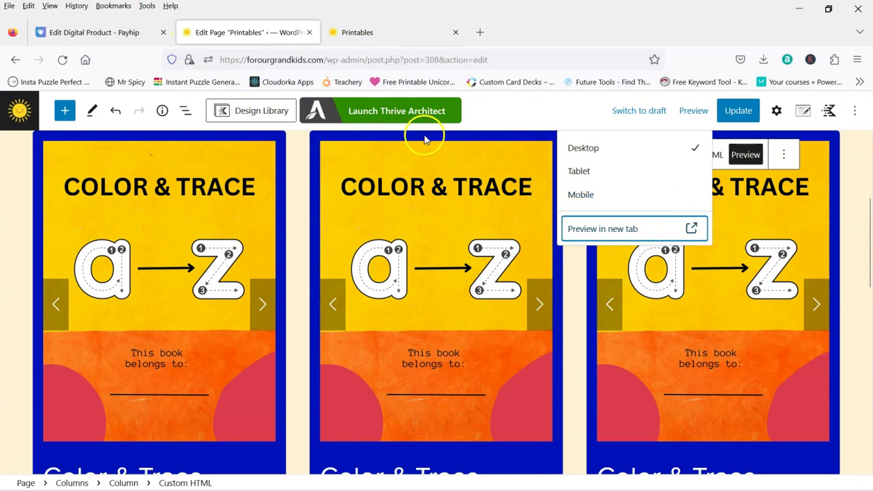
click(526, 119)
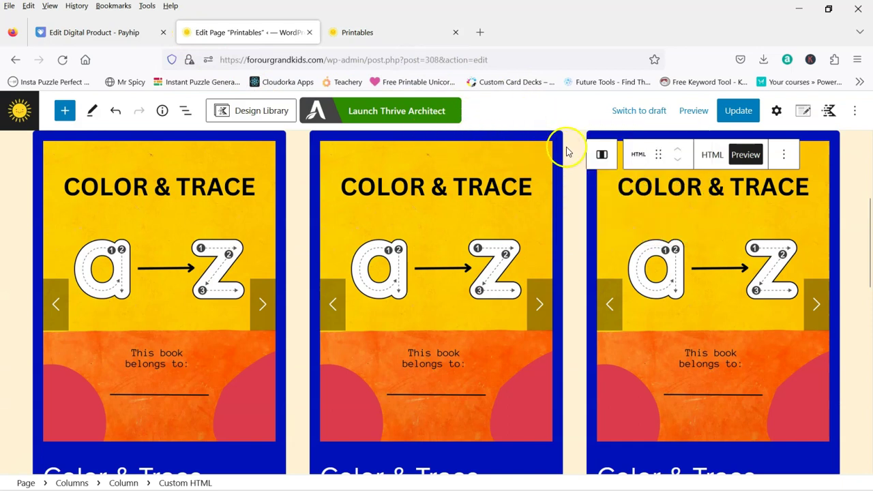
- Update the Printables page and select the column holding a product card
click(740, 109)
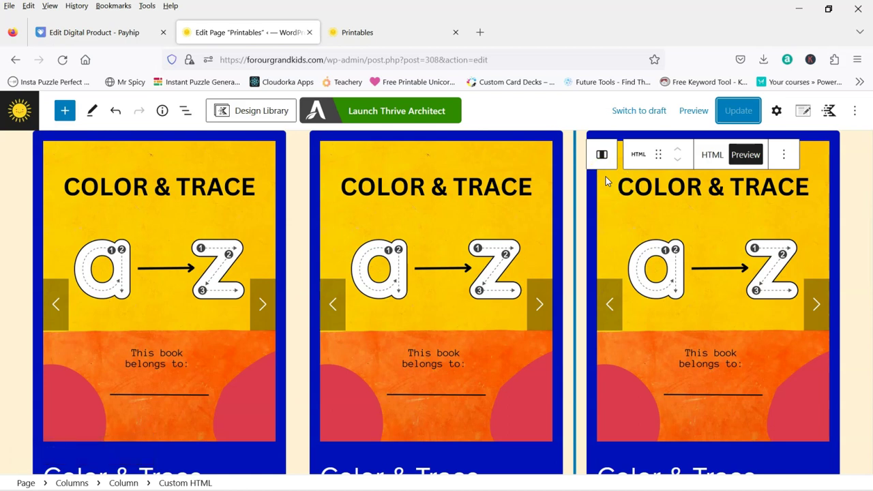
click(298, 181)
click(529, 113)
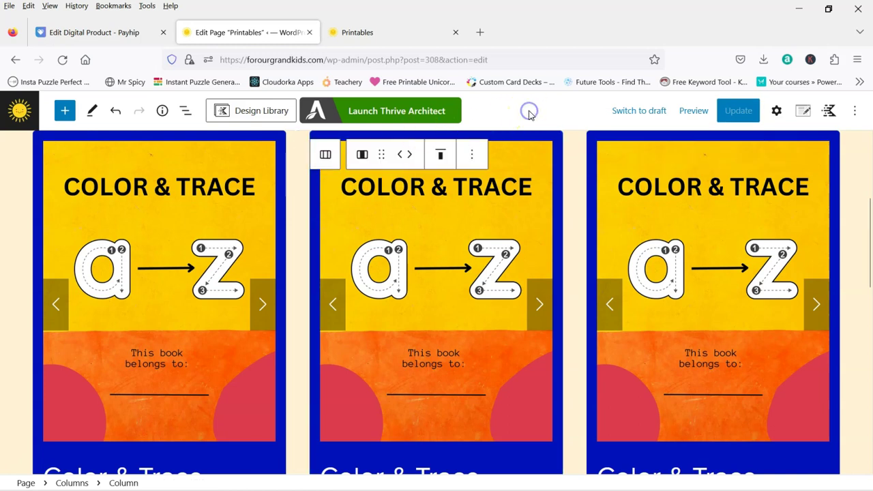
- In Payhip, view the Store overview and Domains settings, then return to the Products list
click(86, 34)
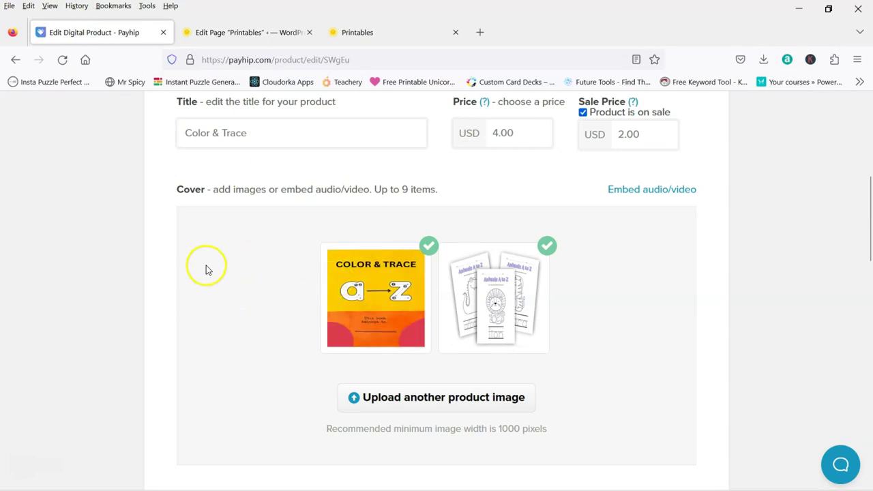
scroll(212, 270, up, 5)
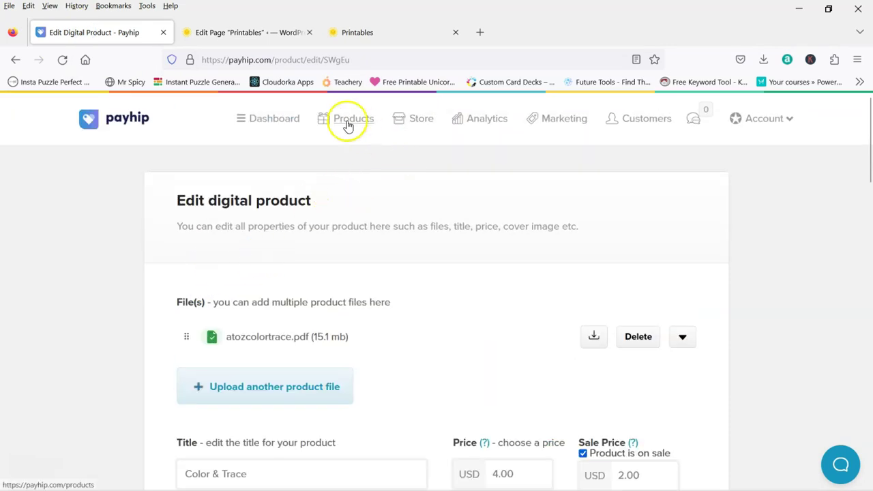
click(410, 119)
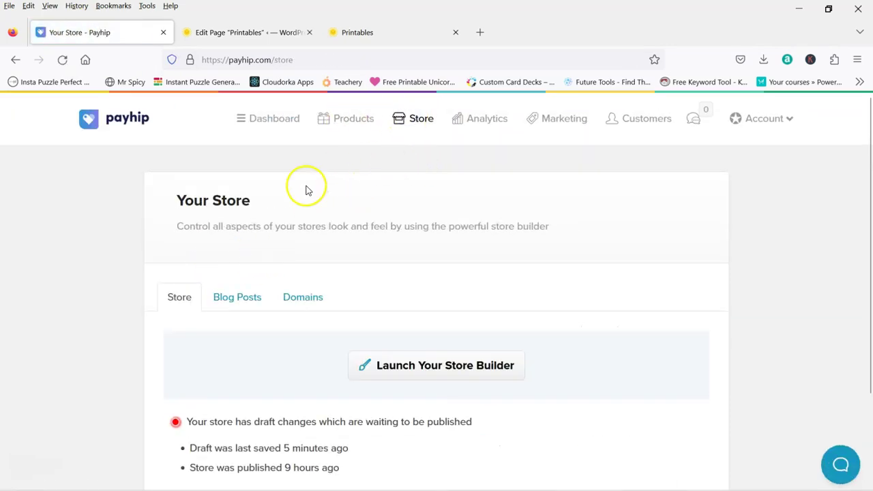
scroll(135, 277, down, 2)
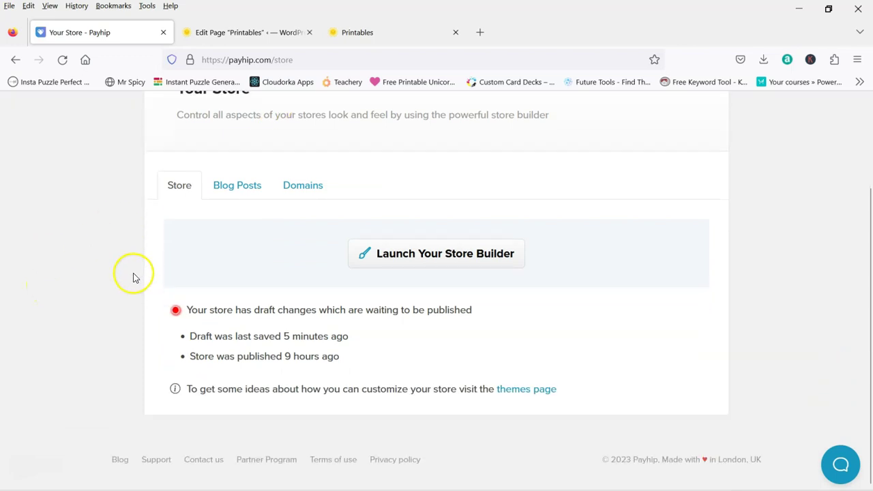
click(312, 191)
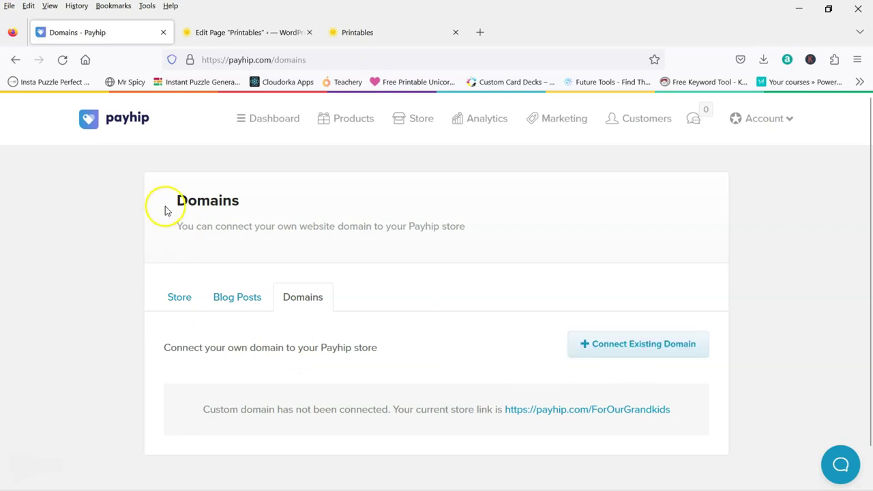
click(352, 120)
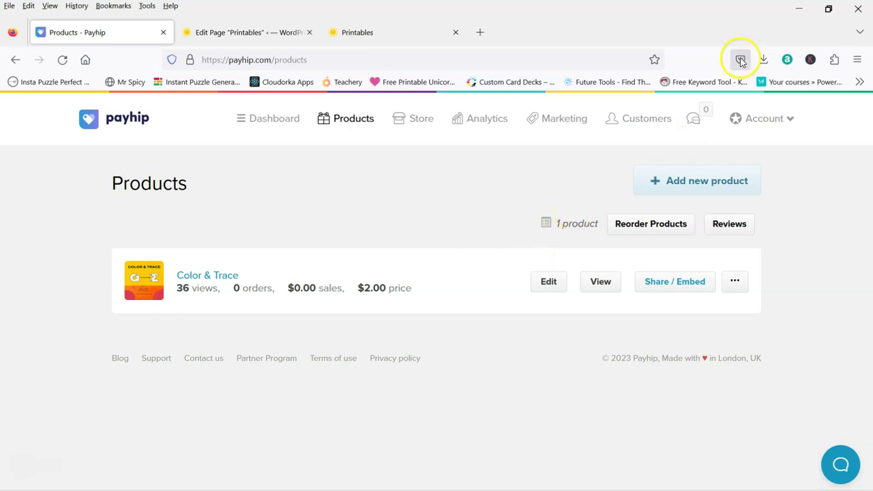
- Reload the live Printables page and open the first Color & Trace card's $2.00 Buy Now checkout
click(391, 40)
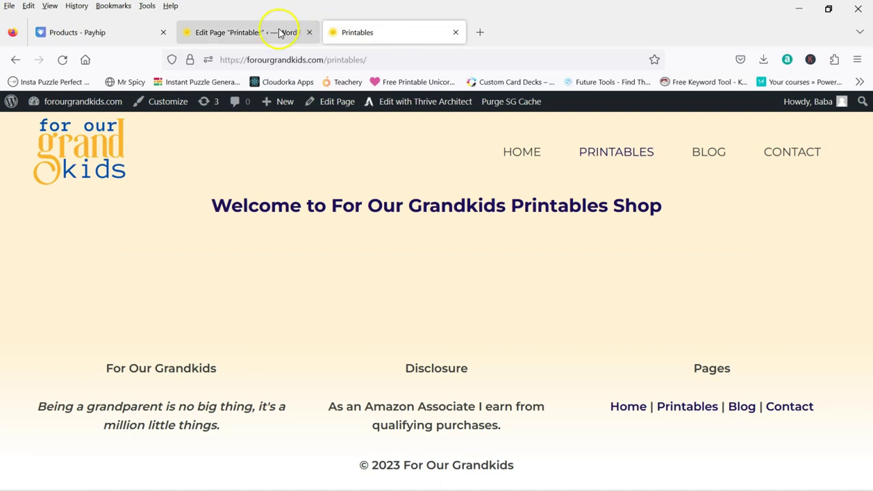
click(62, 60)
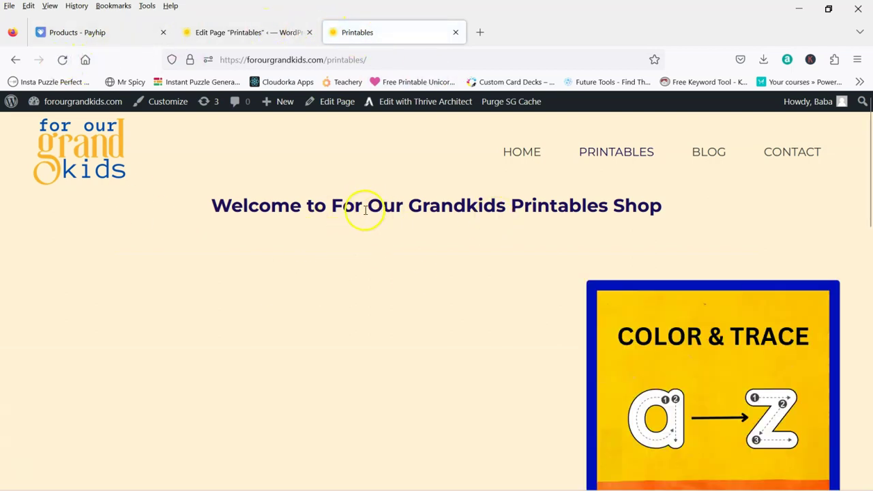
scroll(338, 230, down, 1)
scroll(335, 230, down, 2)
scroll(266, 273, down, 2)
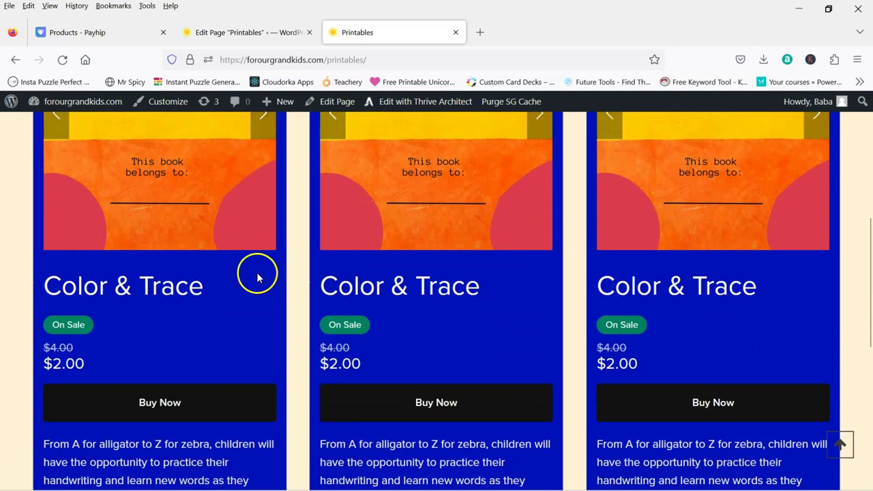
click(151, 407)
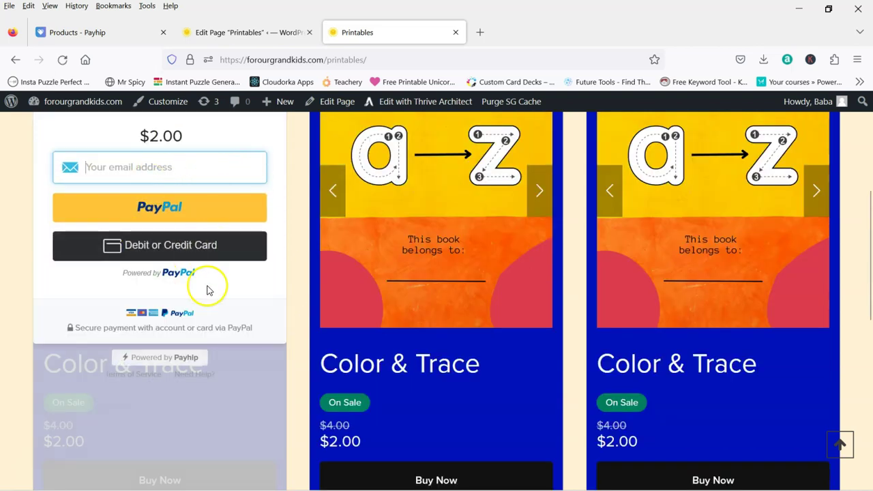
scroll(191, 266, up, 2)
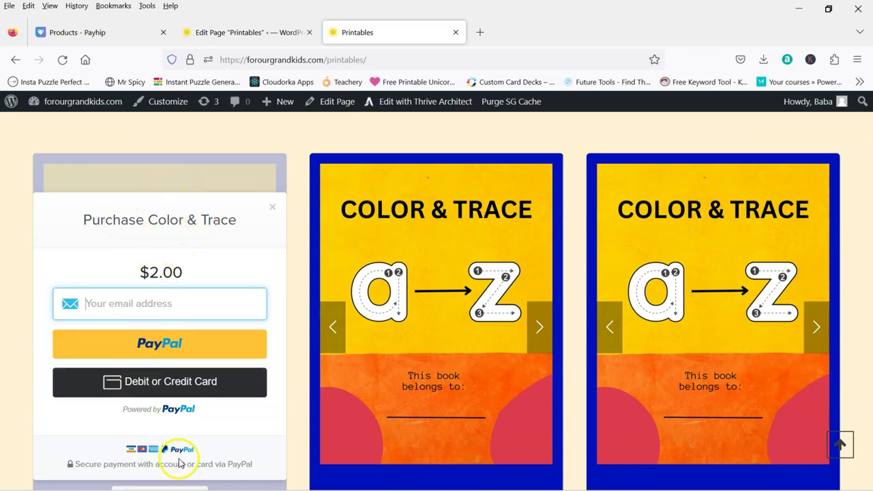
scroll(220, 438, down, 1)
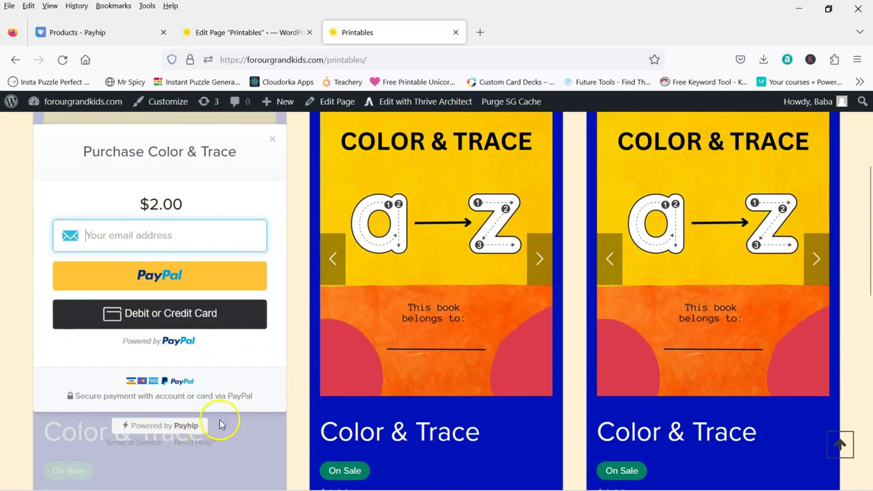